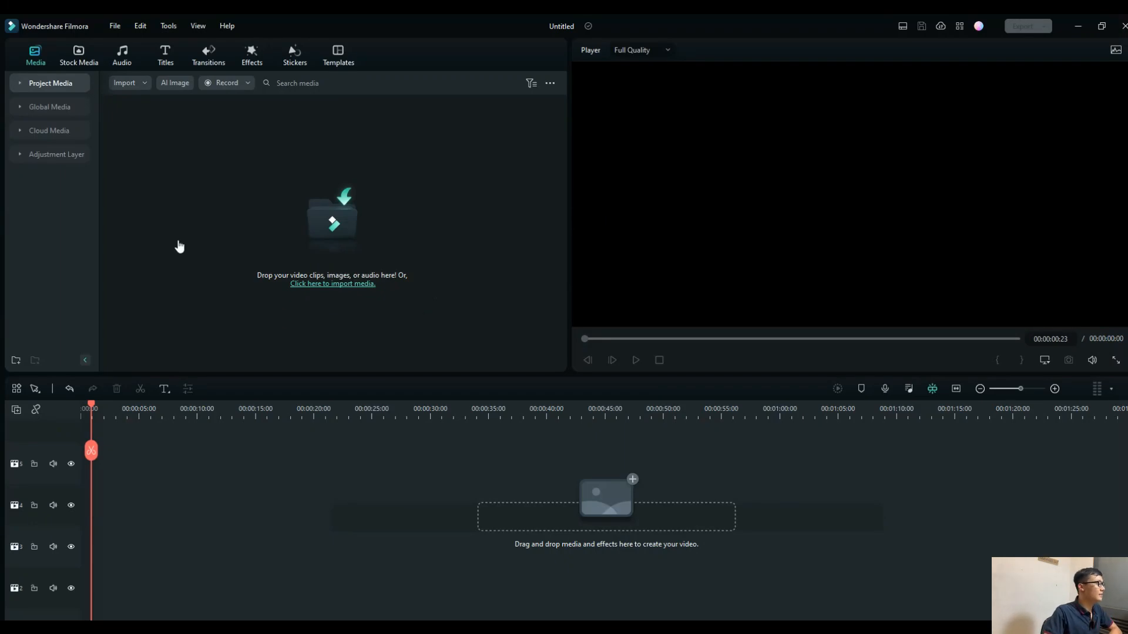
# Place the wooden pier clip from the stock favourites on track 3 and the Filmstock green screen clip Opening above it on track 4
pyautogui.click(74, 63)
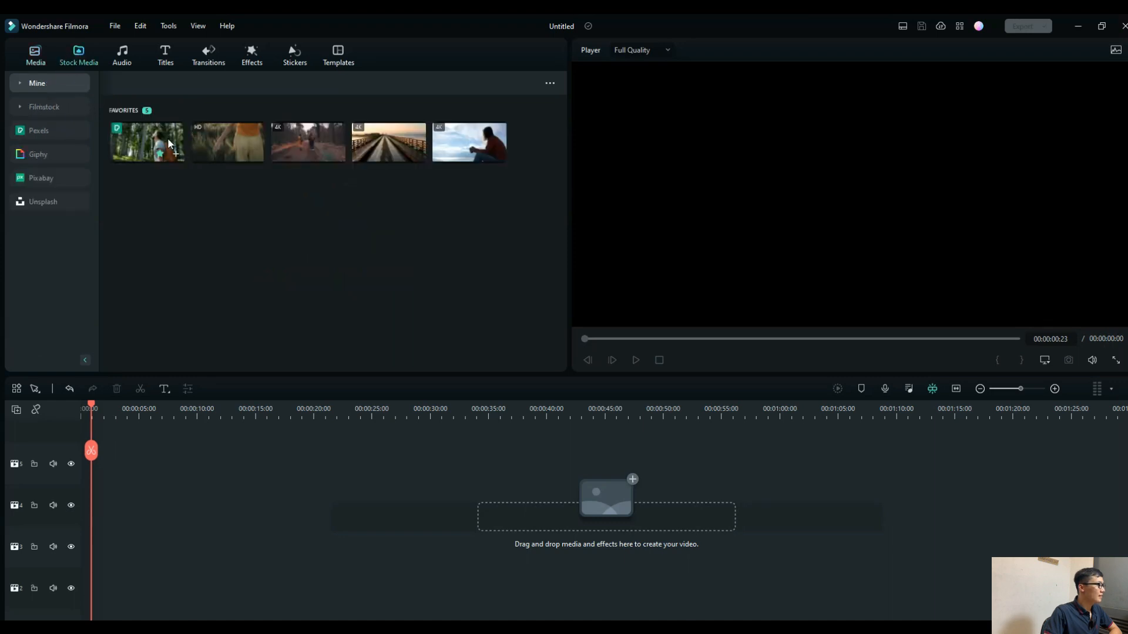
pyautogui.moveTo(391, 150); pyautogui.dragTo(95, 537)
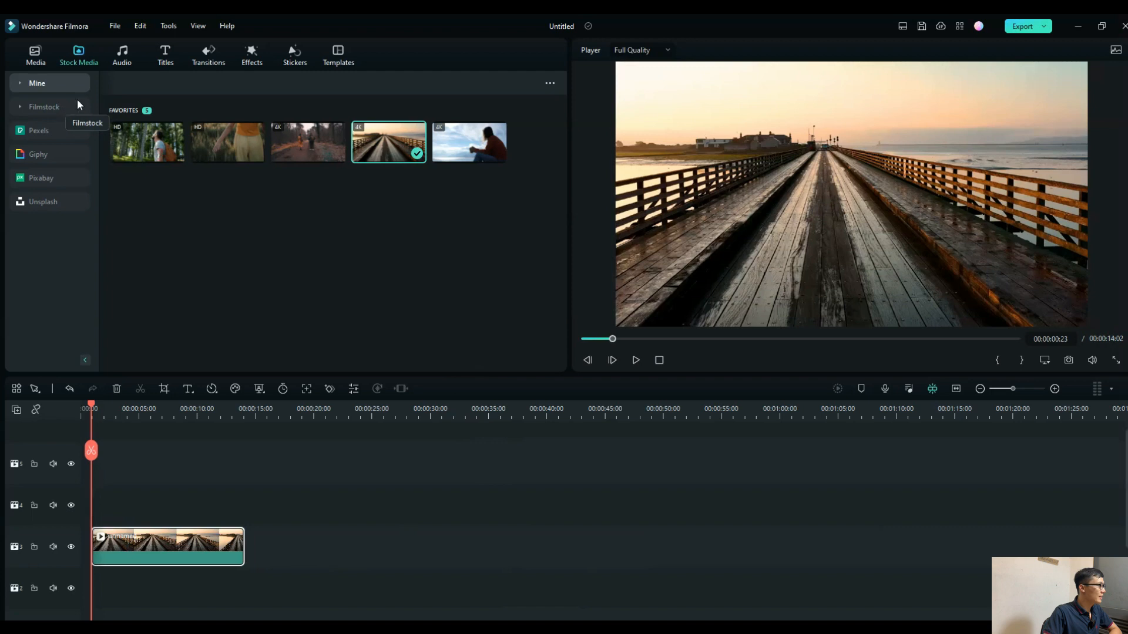
pyautogui.click(56, 106)
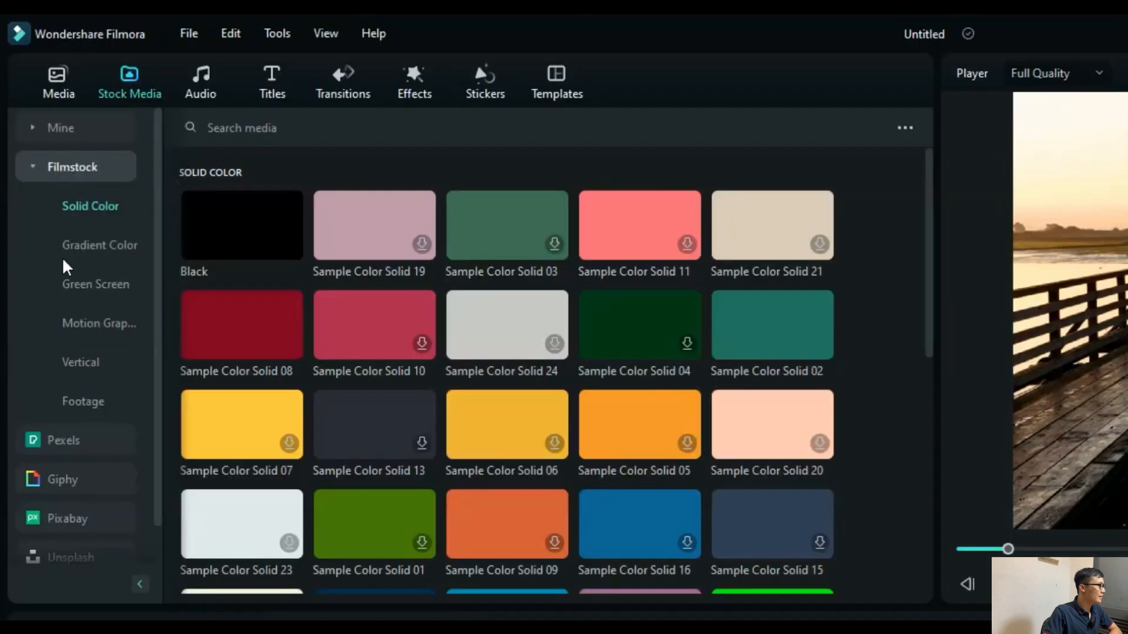
pyautogui.click(106, 288)
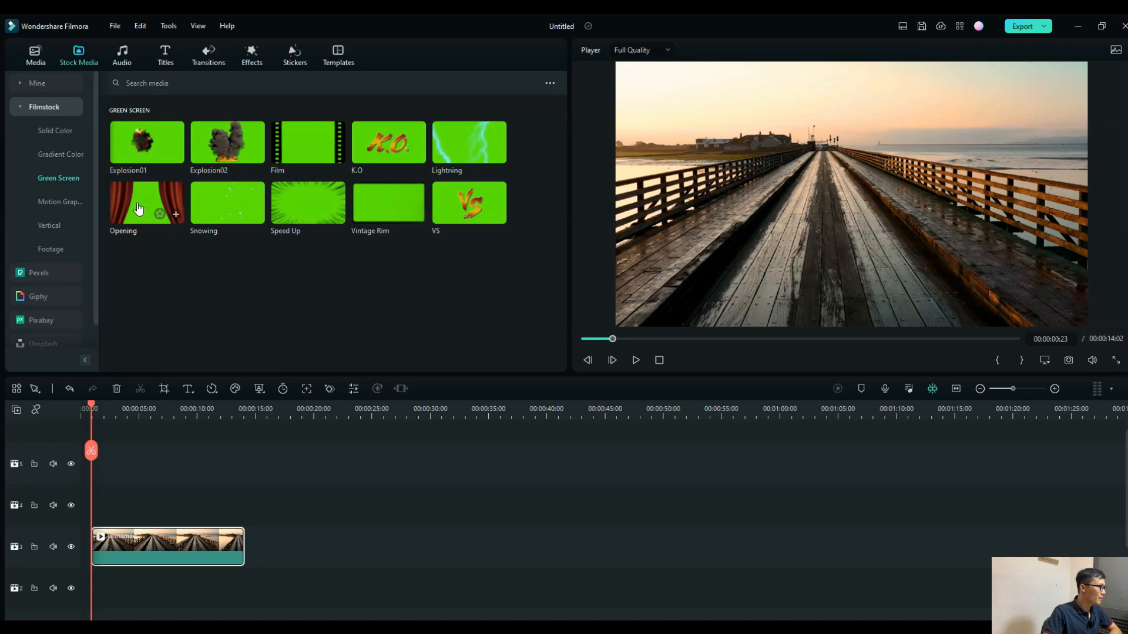
pyautogui.moveTo(137, 207); pyautogui.dragTo(121, 505)
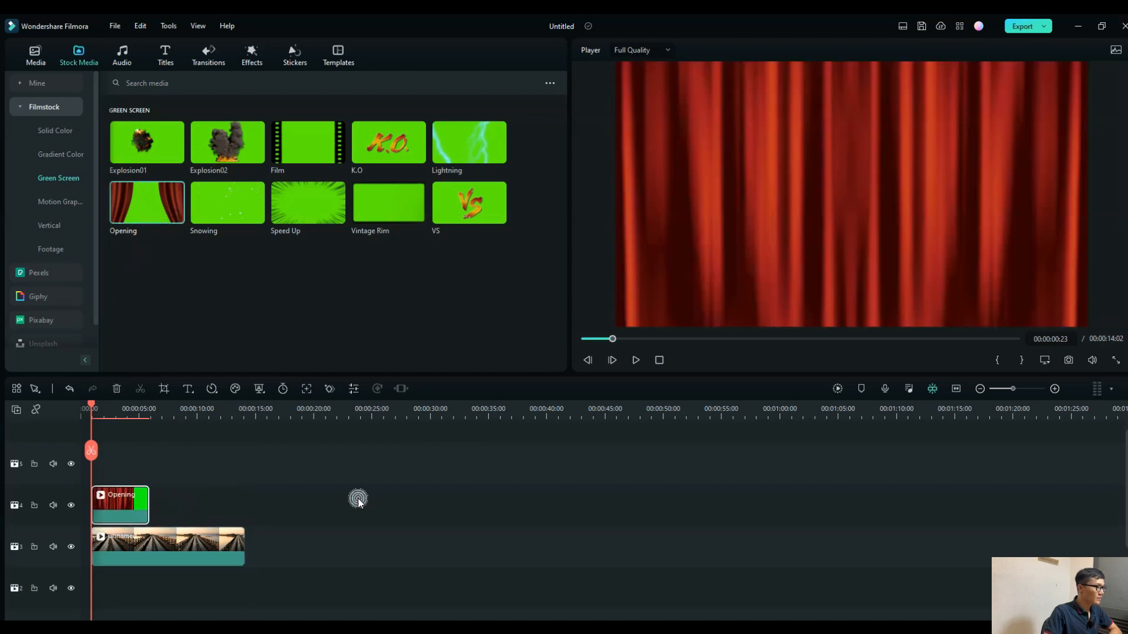
# Preview the Opening curtain clip and enable Chroma Key on it to remove its green background
pyautogui.click(636, 360)
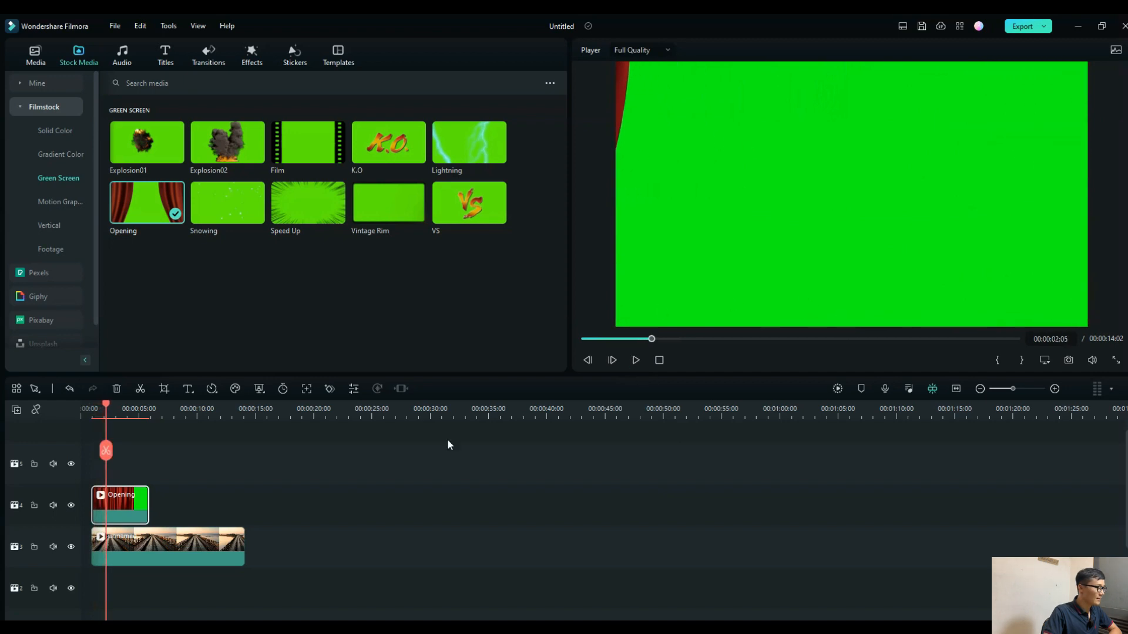
pyautogui.click(349, 472)
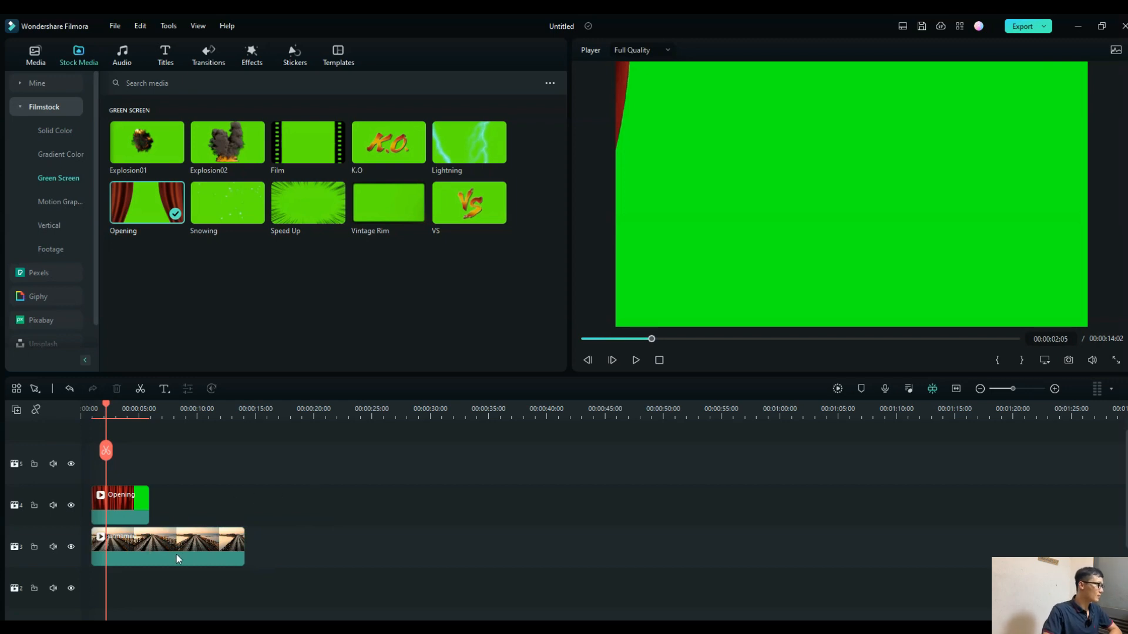
pyautogui.click(138, 517)
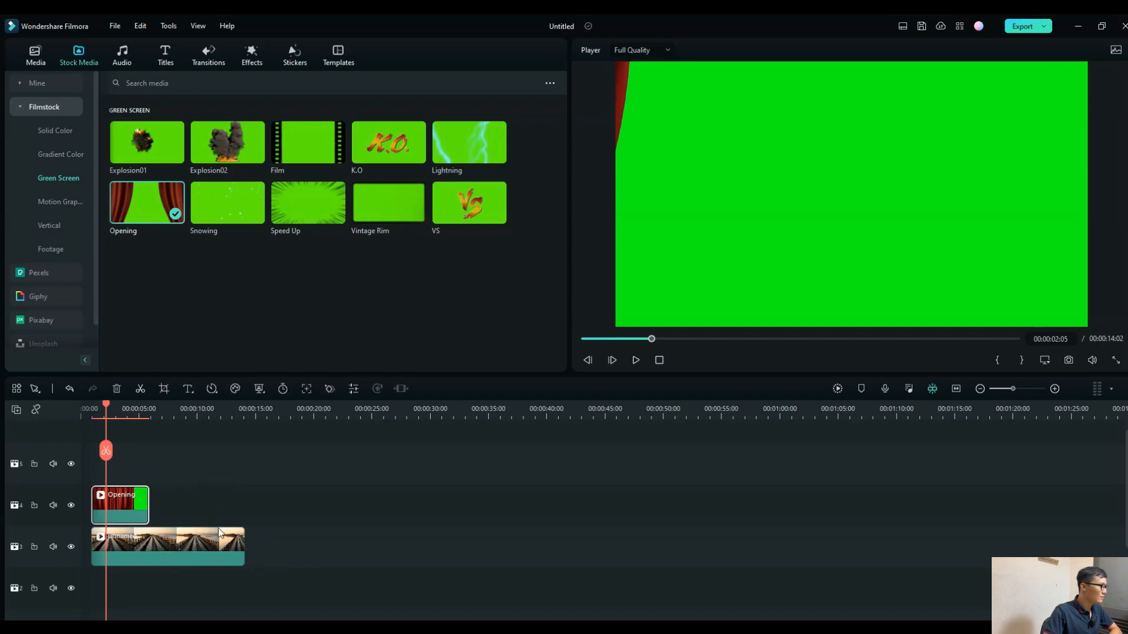
pyautogui.doubleClick(121, 502)
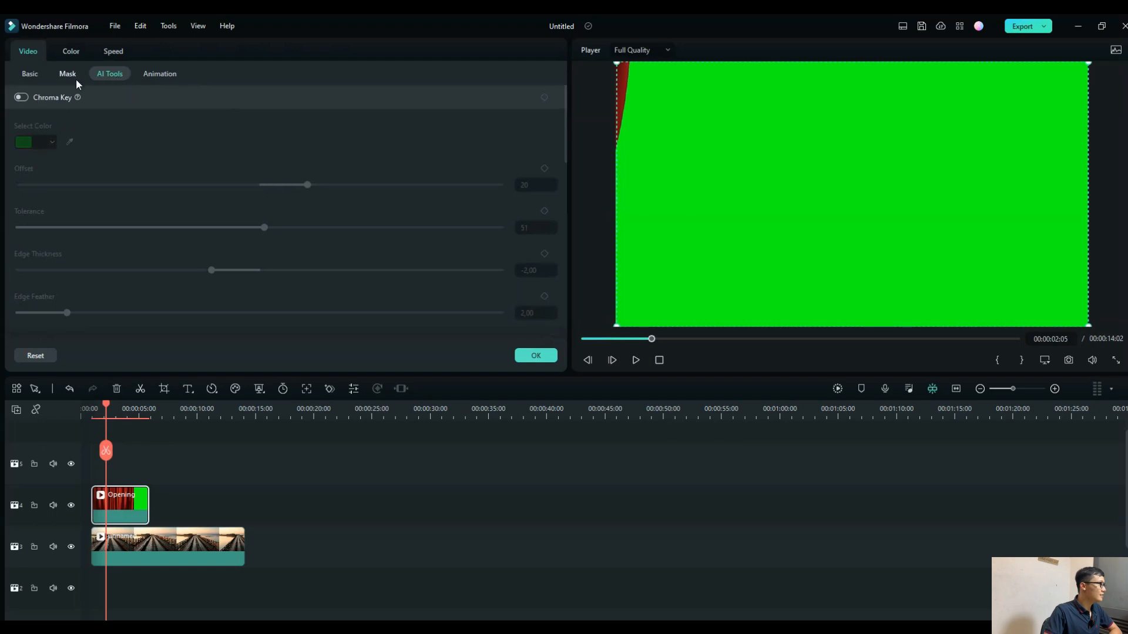
pyautogui.click(24, 95)
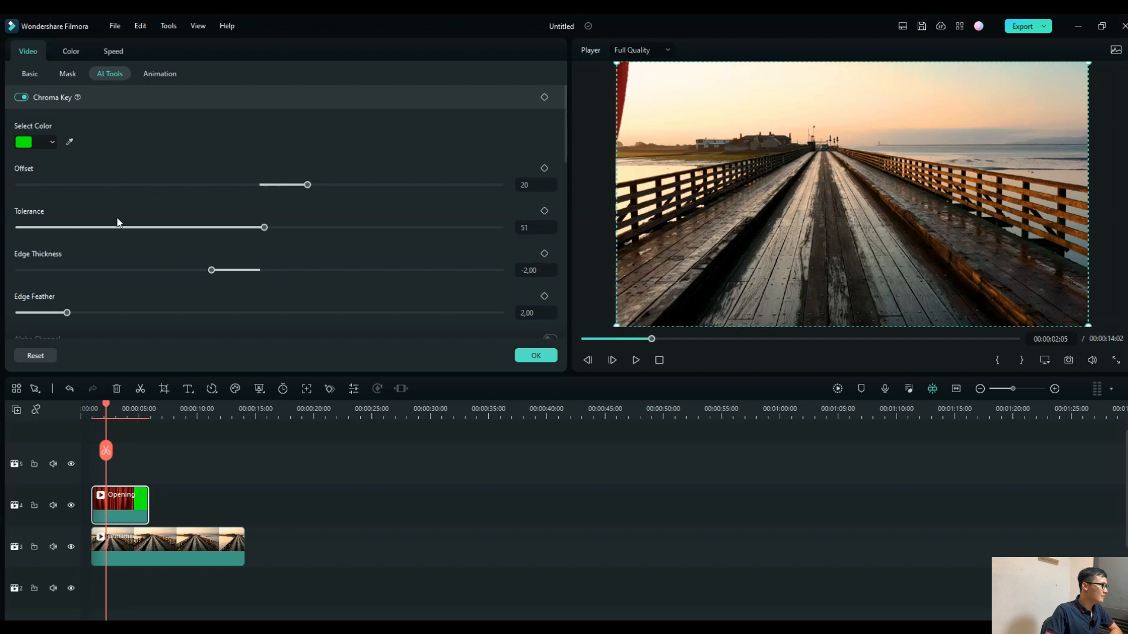
# Play back the keyed curtain opening from the start of the timeline and accept the clip's settings
pyautogui.click(636, 361)
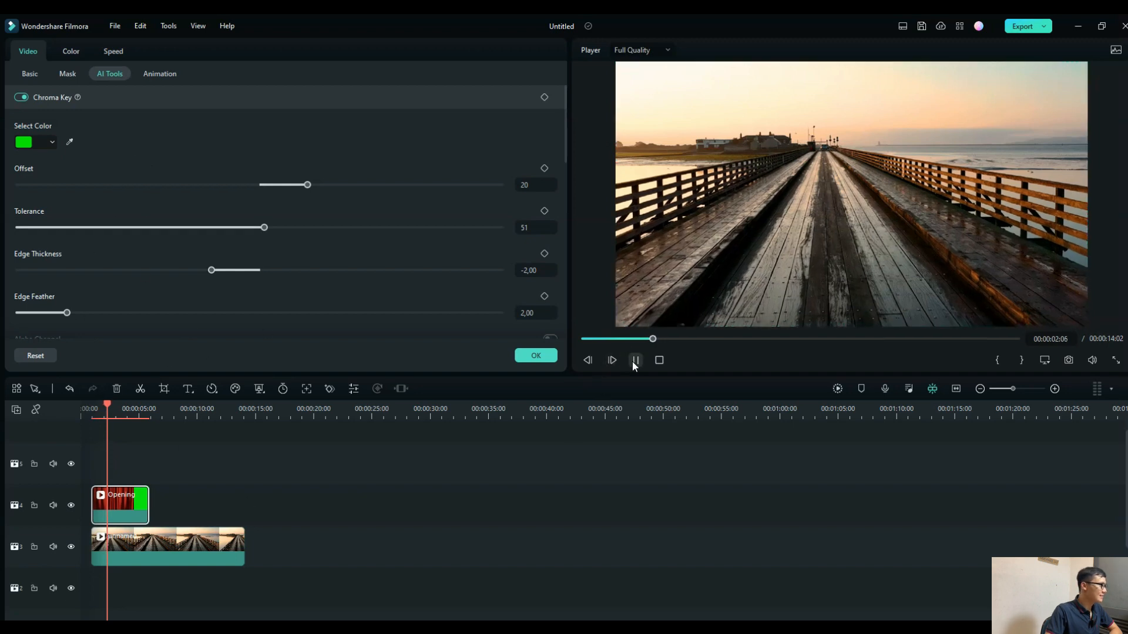
pyautogui.press('space')
pyautogui.moveTo(121, 401); pyautogui.dragTo(71, 412)
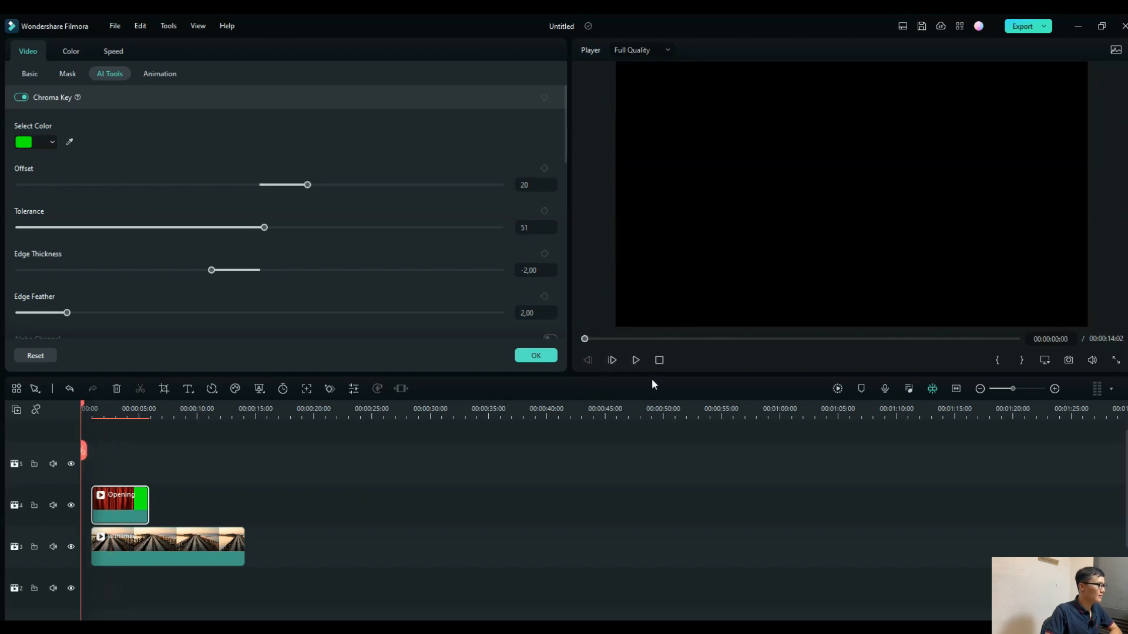
pyautogui.click(636, 361)
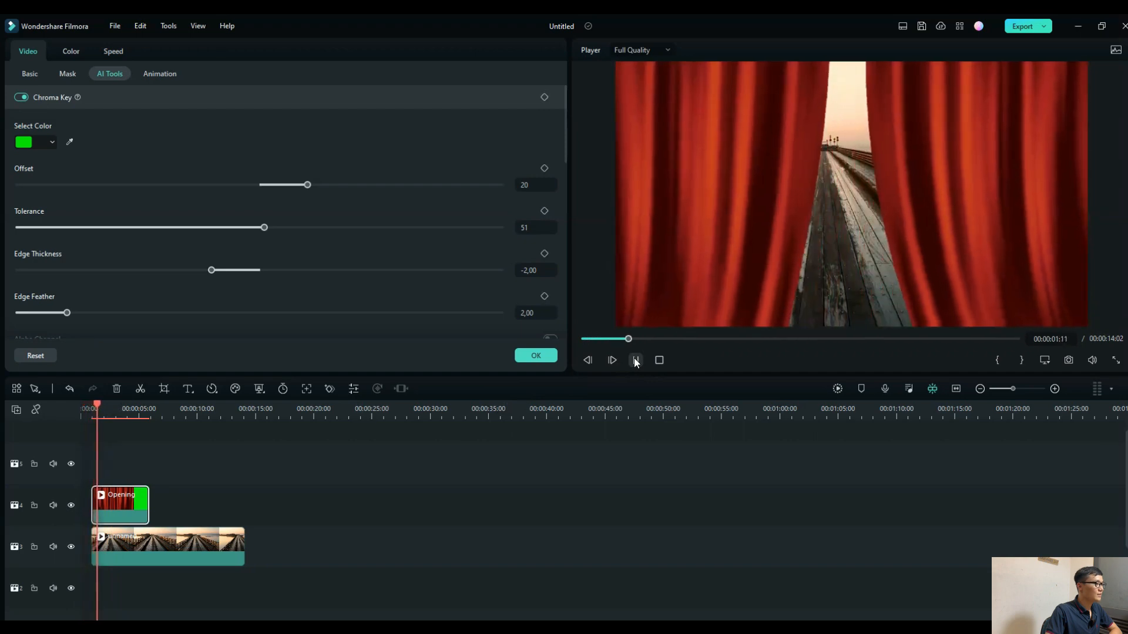
pyautogui.click(636, 360)
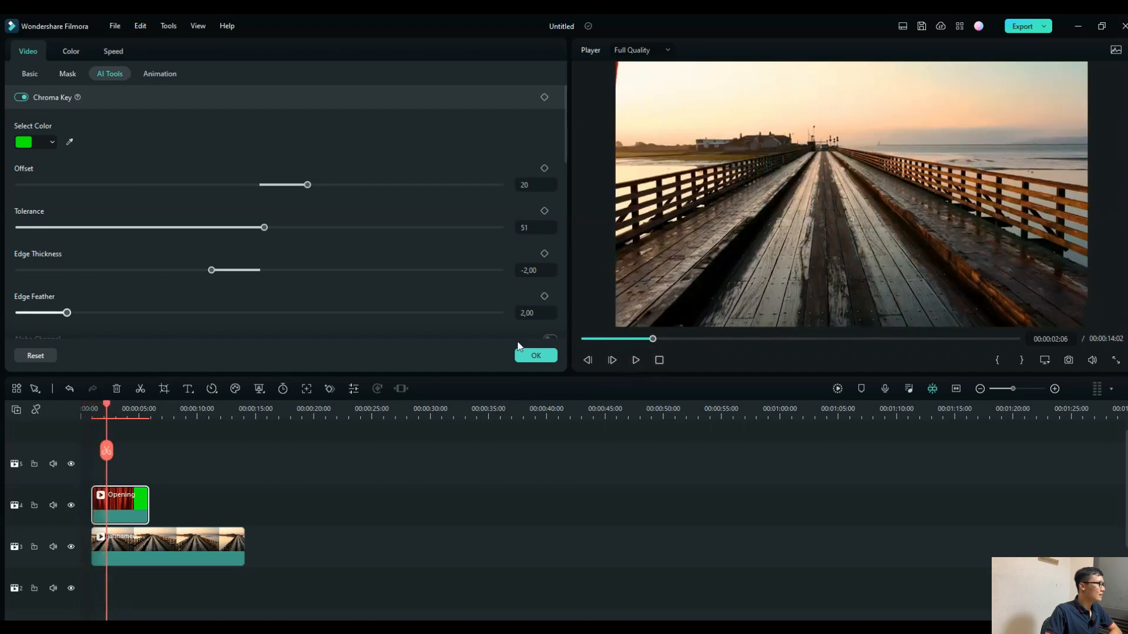
pyautogui.click(539, 361)
# Add the green screen clip Explosion02 directly after the Opening clip on track 4 and preview it
pyautogui.moveTo(227, 144); pyautogui.dragTo(200, 494)
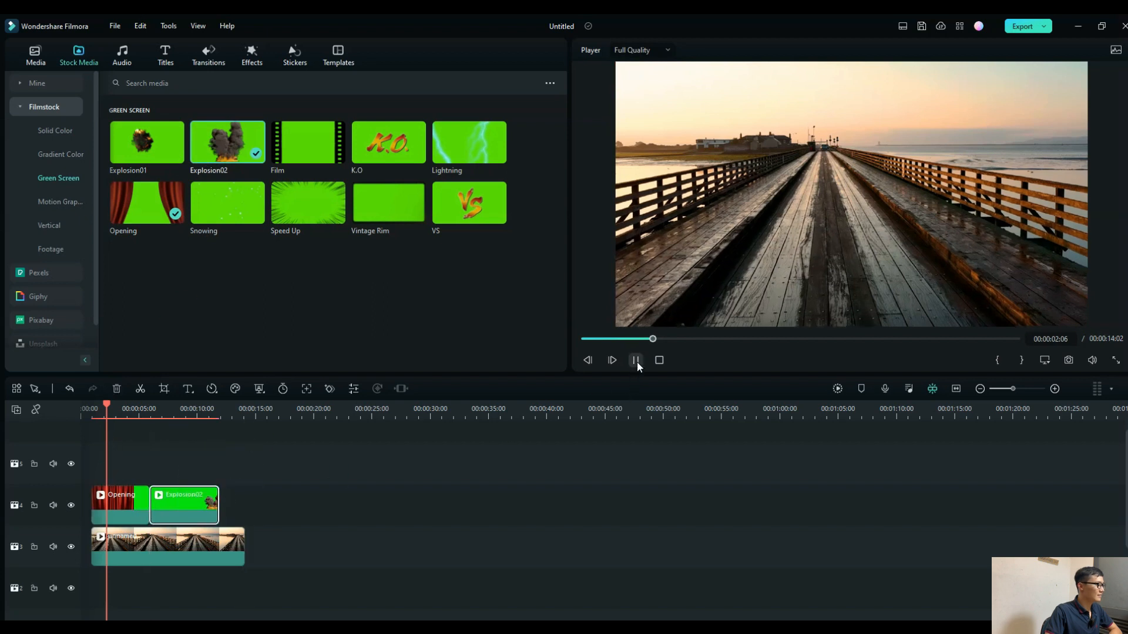
pyautogui.click(636, 360)
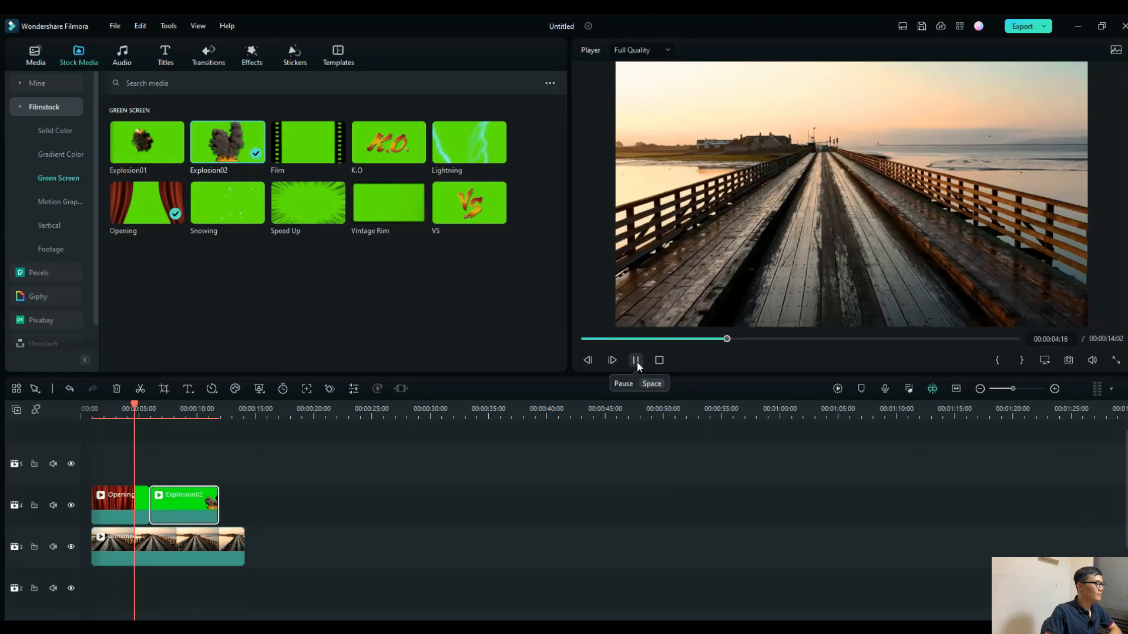
pyautogui.click(635, 361)
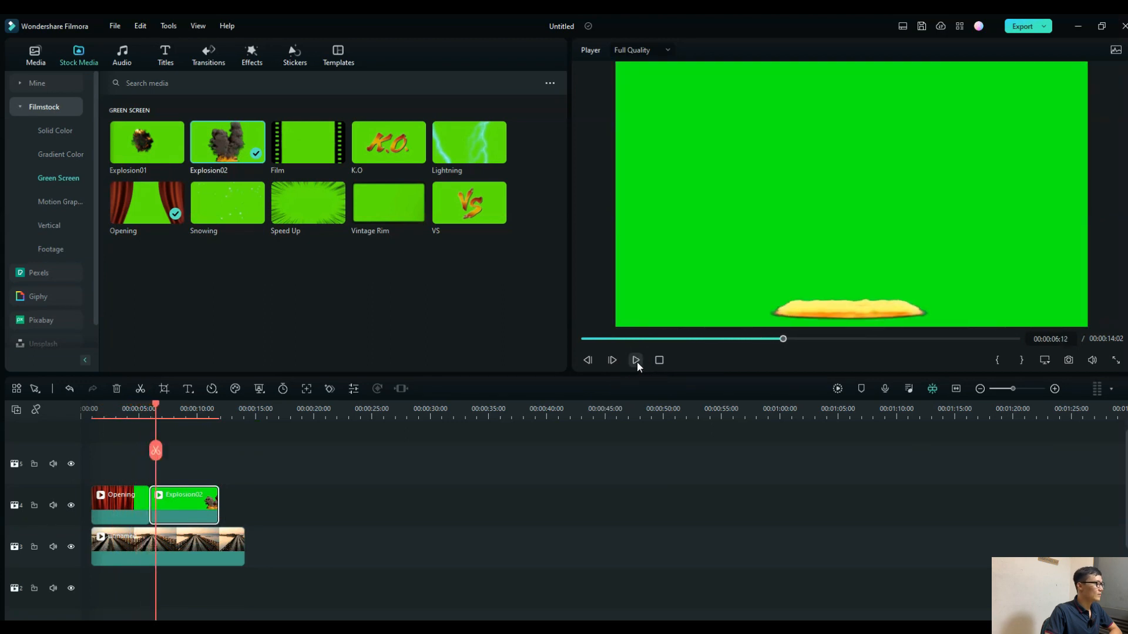
# Enable Chroma Key on the Explosion02 clip and play back the explosion over the pier footage
pyautogui.doubleClick(192, 503)
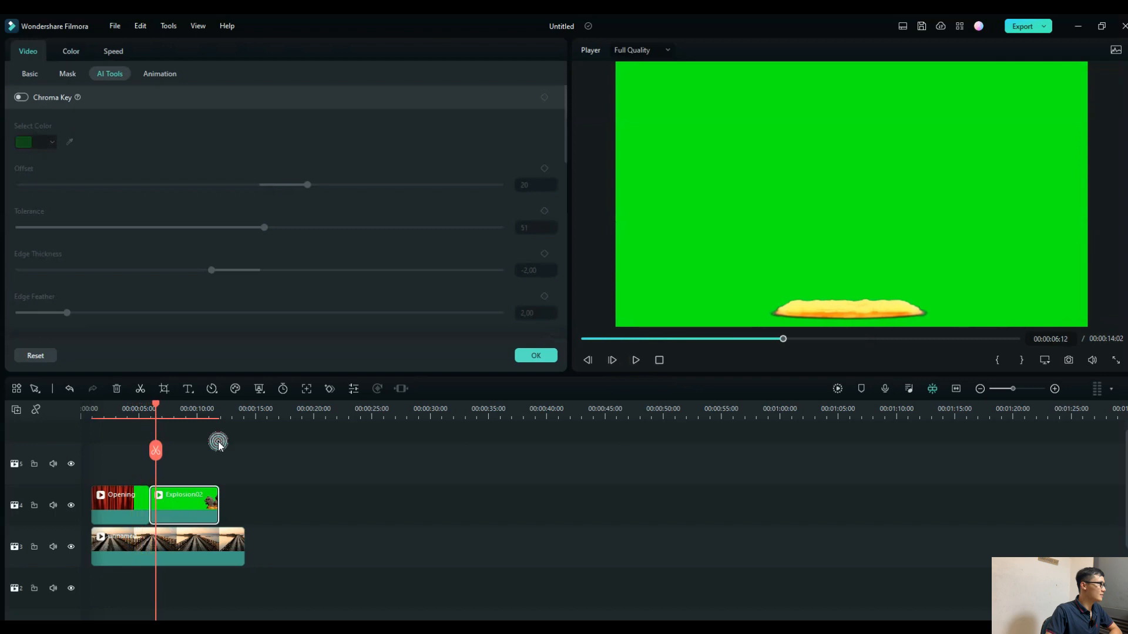
pyautogui.click(23, 96)
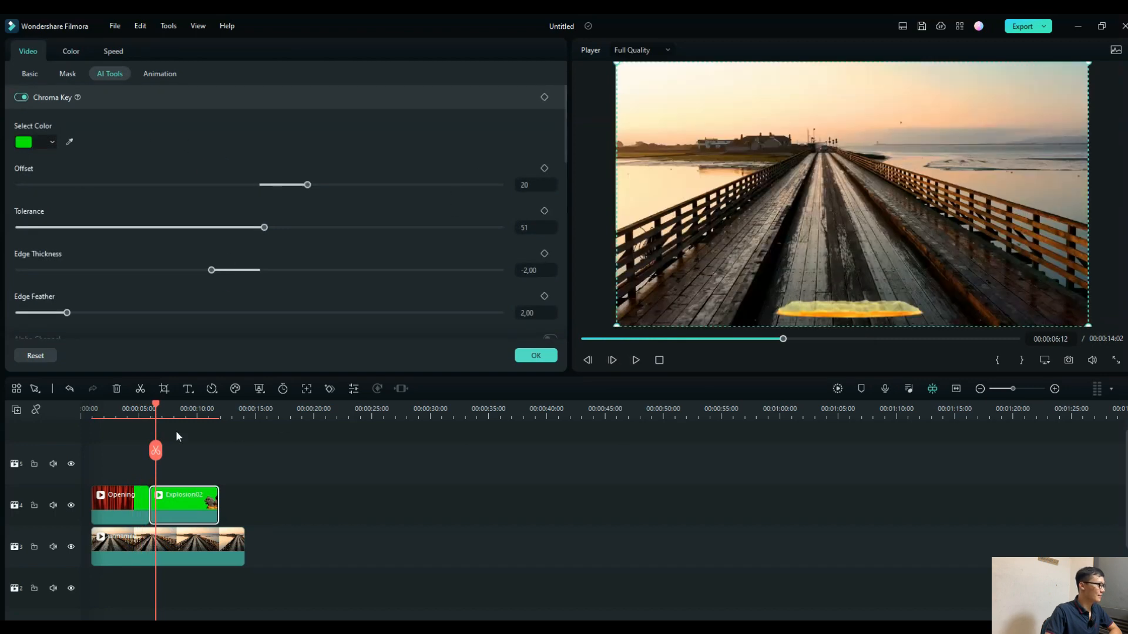
pyautogui.moveTo(159, 407); pyautogui.dragTo(143, 407)
pyautogui.click(636, 360)
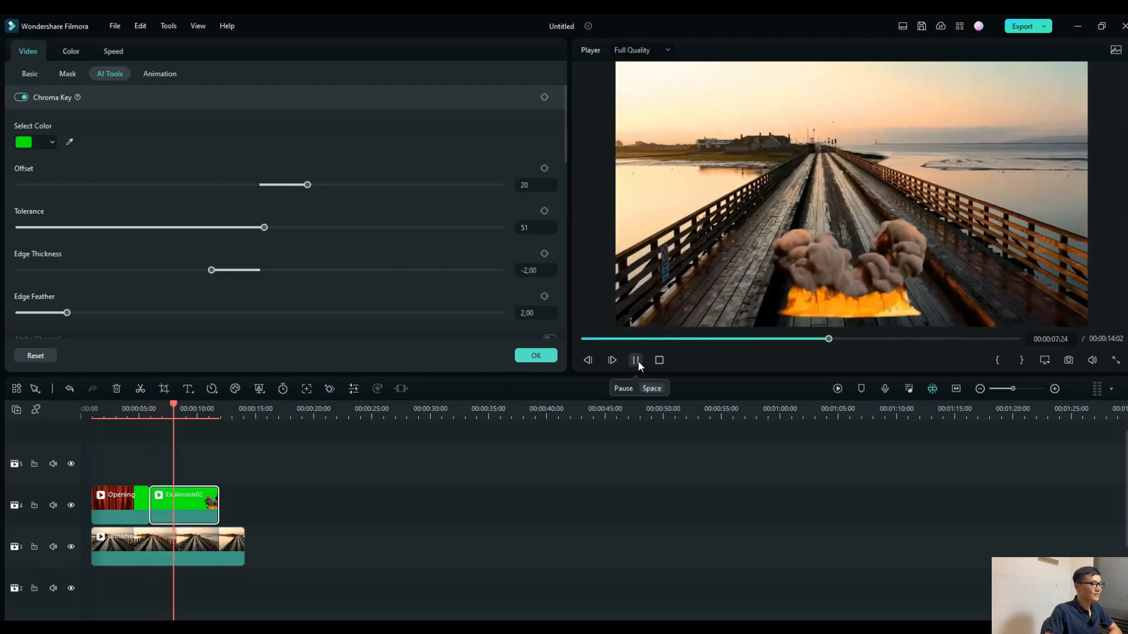
pyautogui.click(637, 359)
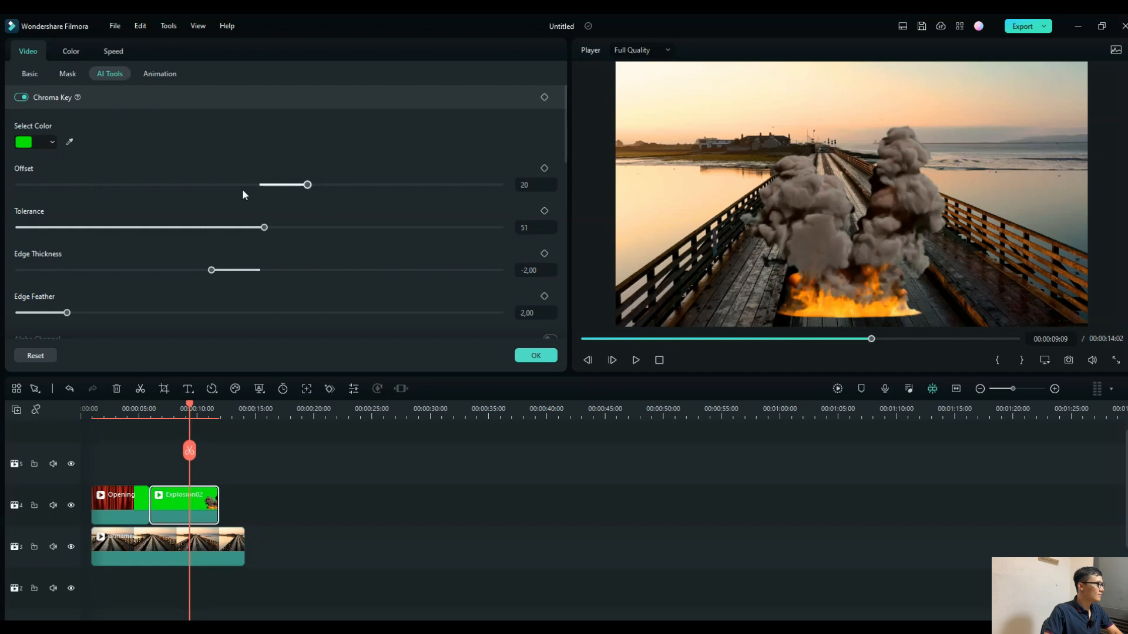
# Set the explosion's chroma key tolerance to 15, edge thickness to 0.14 and edge feather to 17.61, and accept the settings
pyautogui.moveTo(264, 228); pyautogui.dragTo(91, 228)
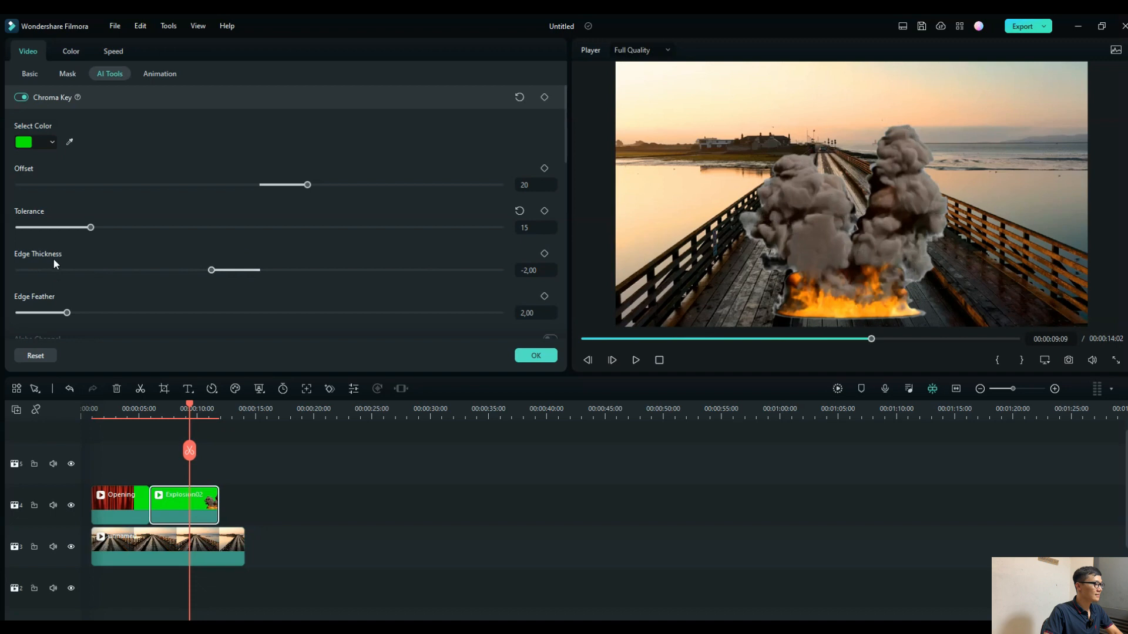
pyautogui.moveTo(212, 270); pyautogui.dragTo(263, 277)
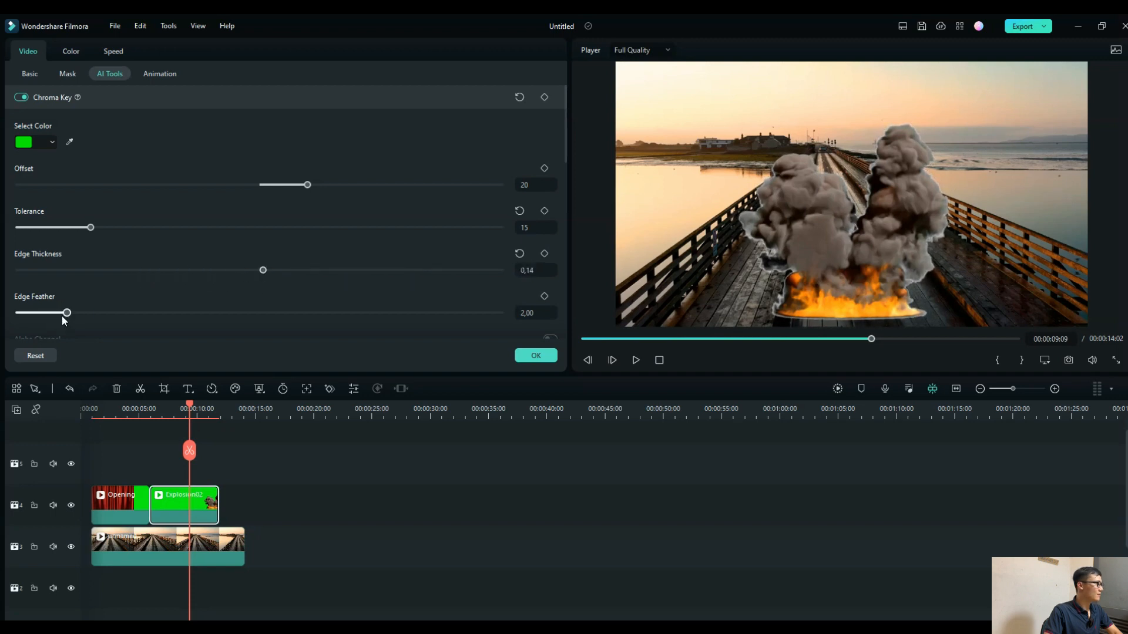
pyautogui.scroll(-1, 74, 282)
pyautogui.moveTo(66, 279); pyautogui.dragTo(442, 276)
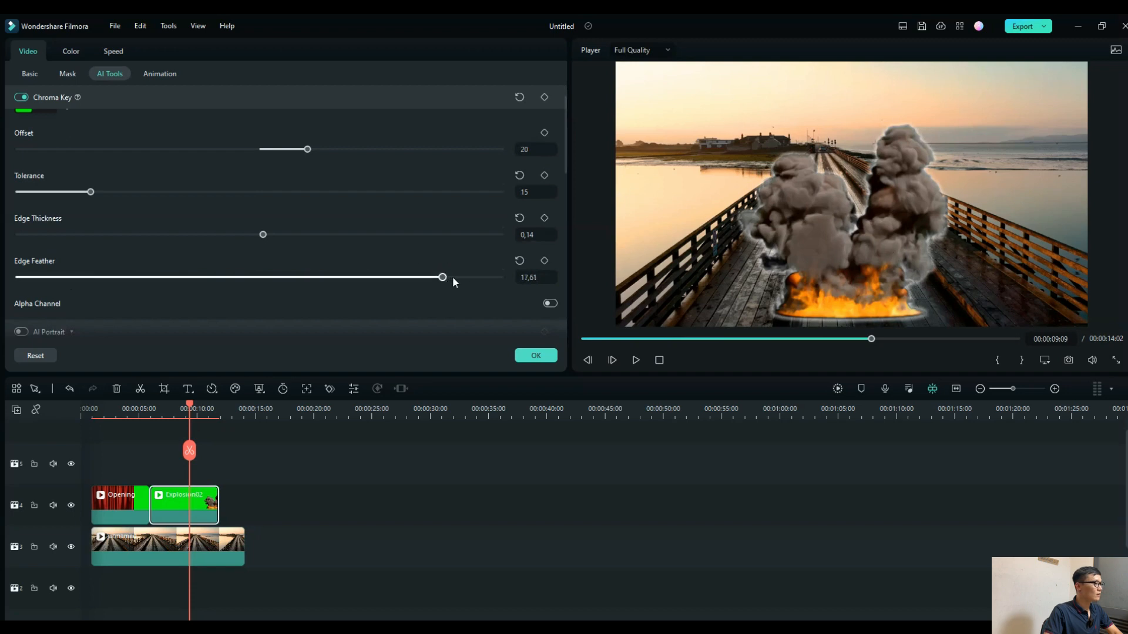
pyautogui.scroll(1, 520, 267)
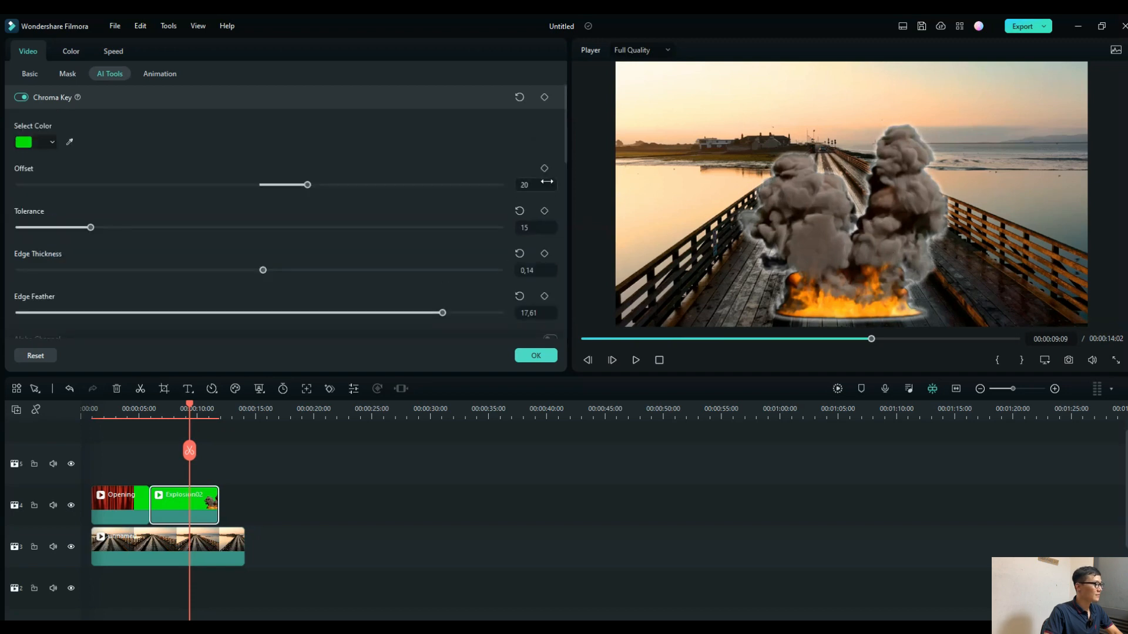
pyautogui.scroll(-1, 541, 203)
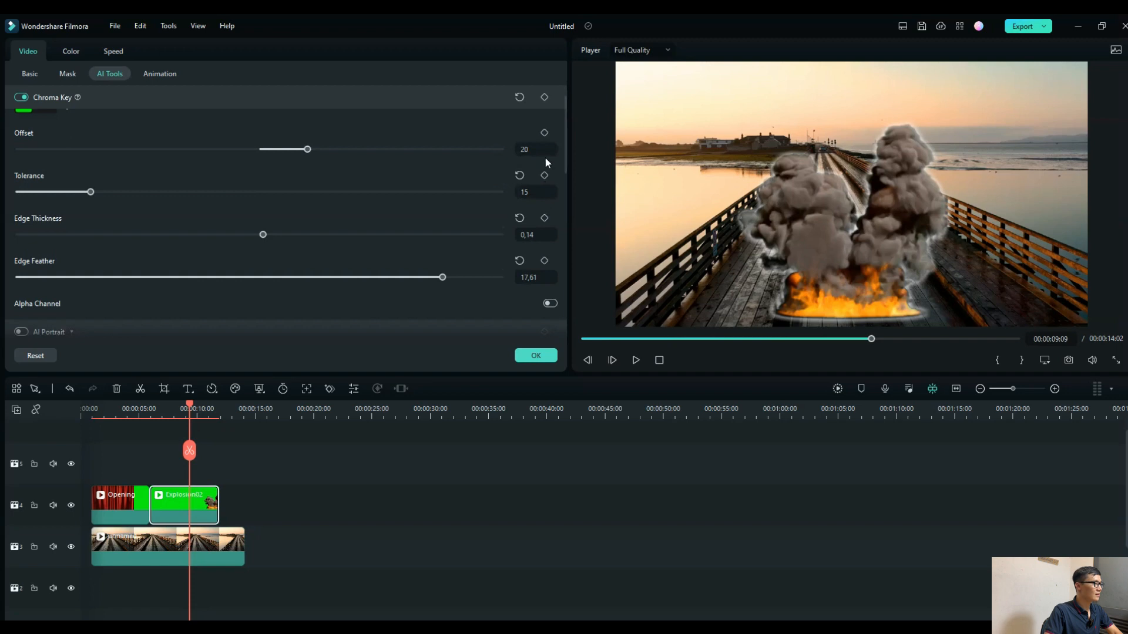
pyautogui.scroll(1, 457, 285)
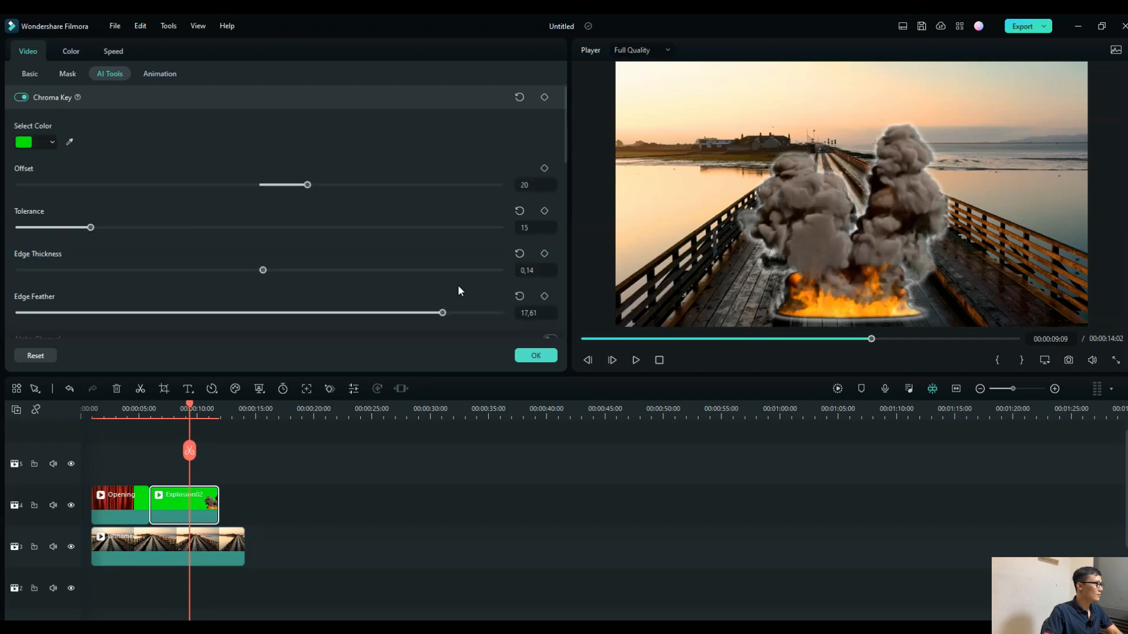
pyautogui.click(537, 356)
# Delete all the clips from the timeline
pyautogui.moveTo(325, 450); pyautogui.dragTo(31, 569)
pyautogui.press('Delete')
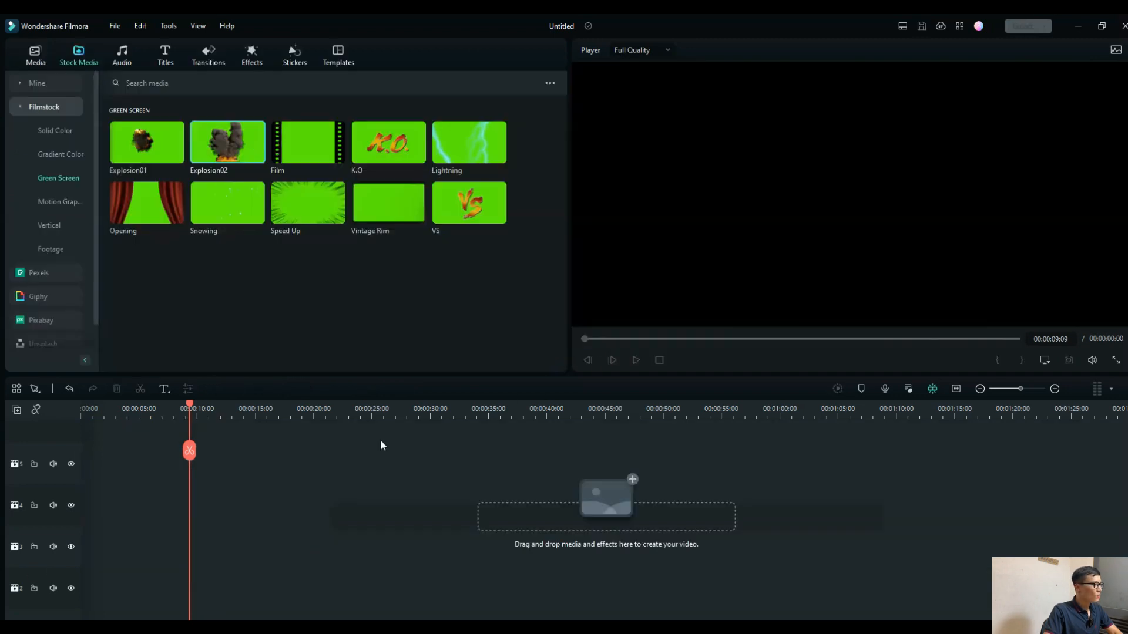
# Import the video IMG_4831 from the GREENSCREEN folder into the project media and place it at the start of track 4
pyautogui.click(47, 107)
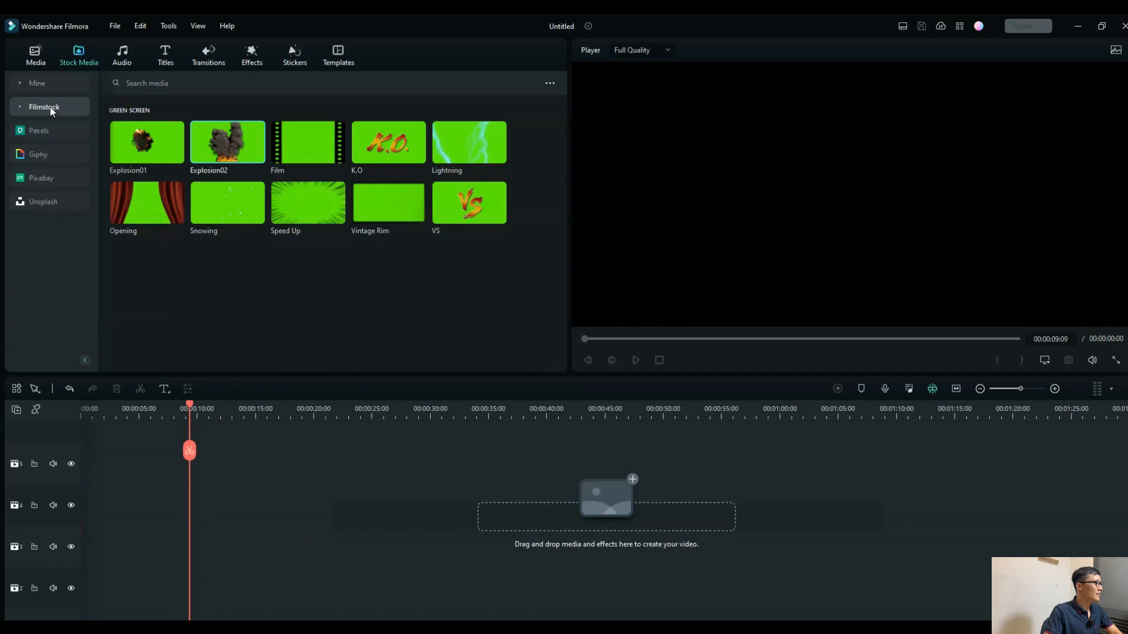
pyautogui.click(51, 83)
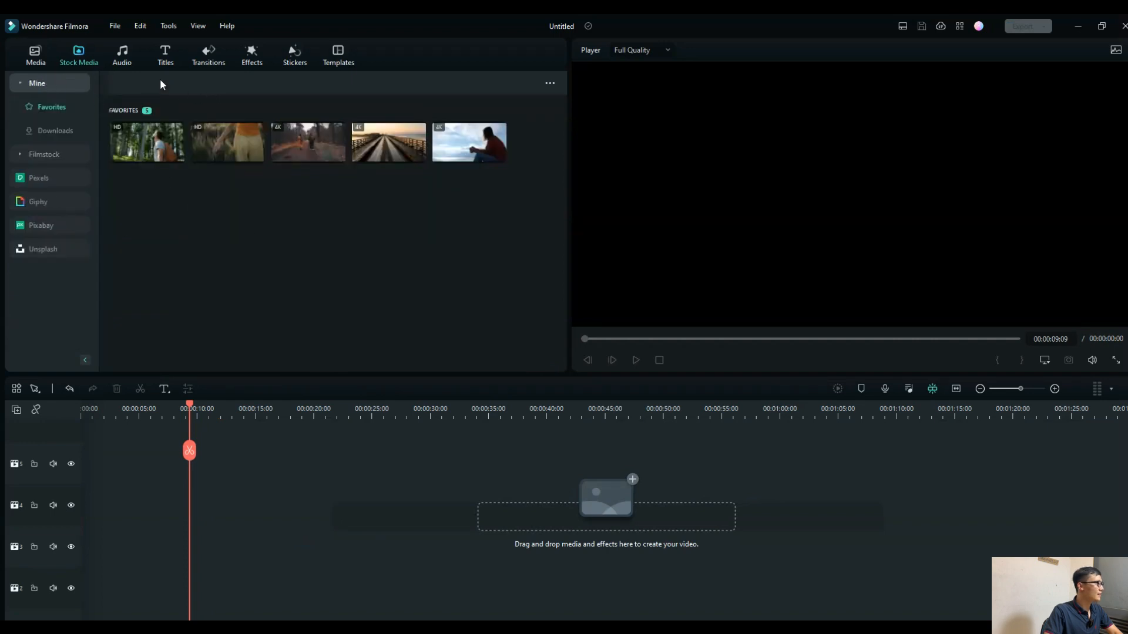
pyautogui.click(36, 58)
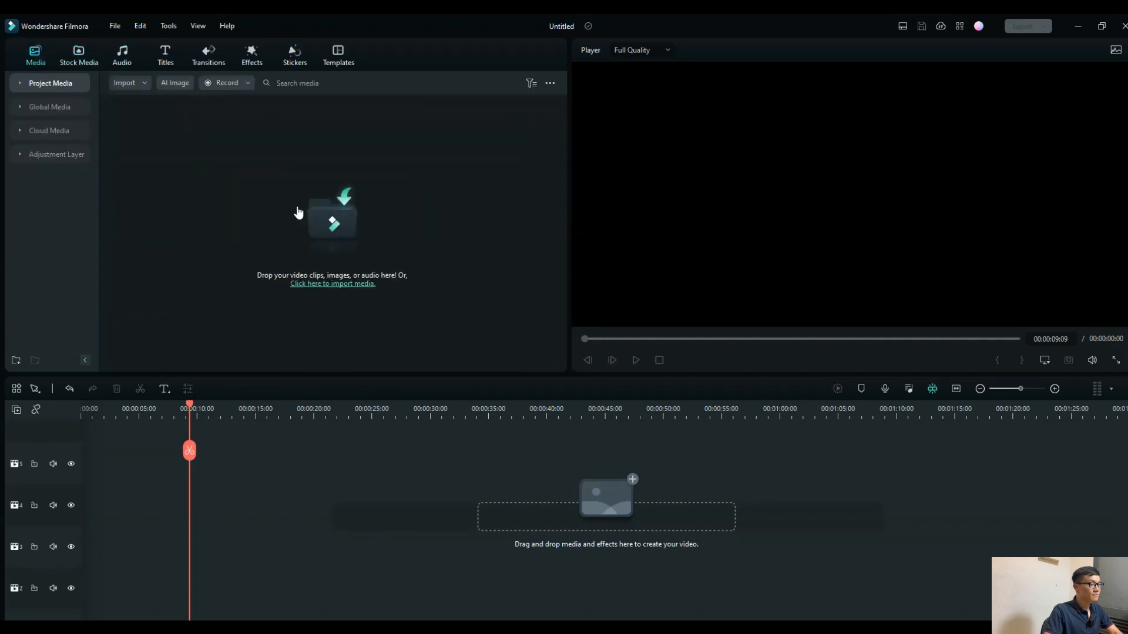
pyautogui.click(329, 221)
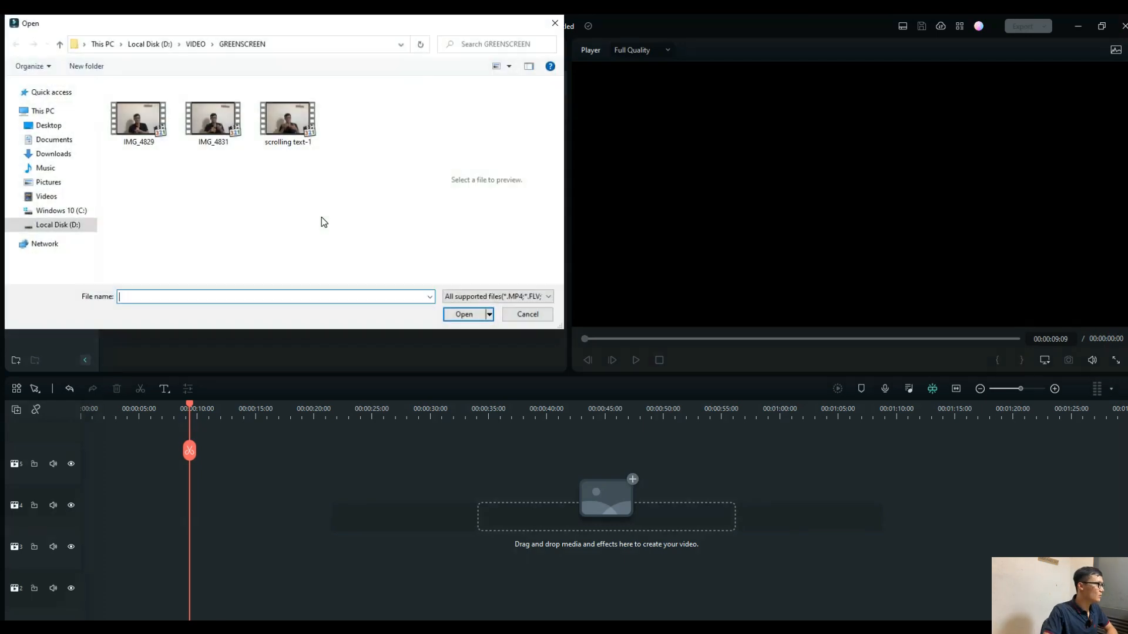
pyautogui.doubleClick(223, 133)
pyautogui.moveTo(226, 155); pyautogui.dragTo(80, 514)
# Play back the part of IMG_4831 from about 27 seconds where the laptop is held up to the camera
pyautogui.moveTo(189, 411); pyautogui.dragTo(406, 426)
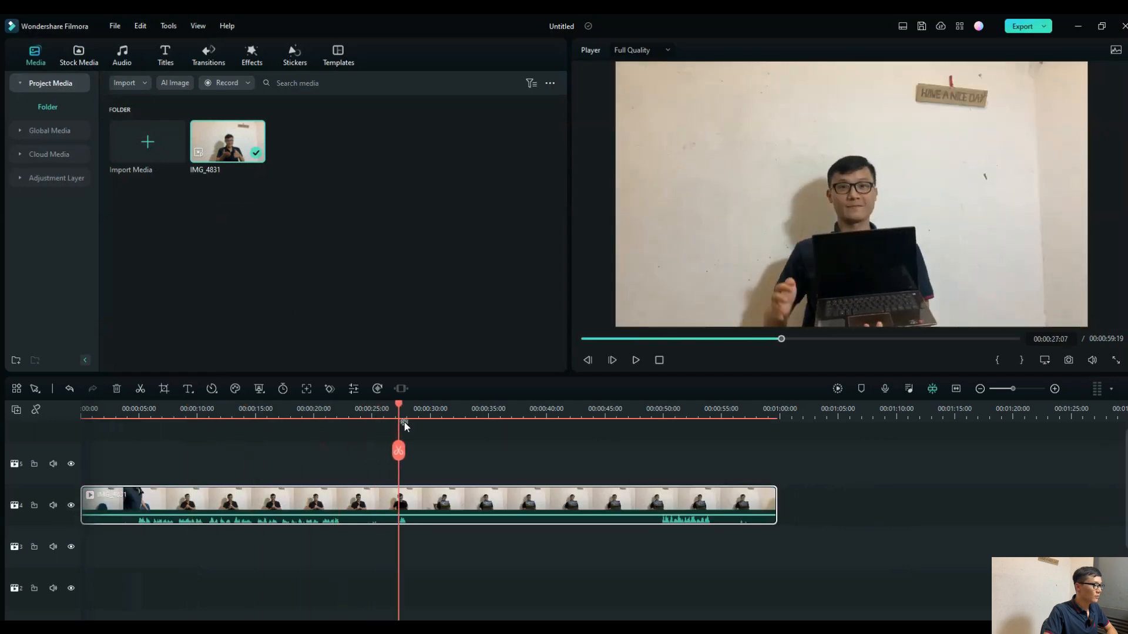
pyautogui.click(637, 360)
pyautogui.click(636, 360)
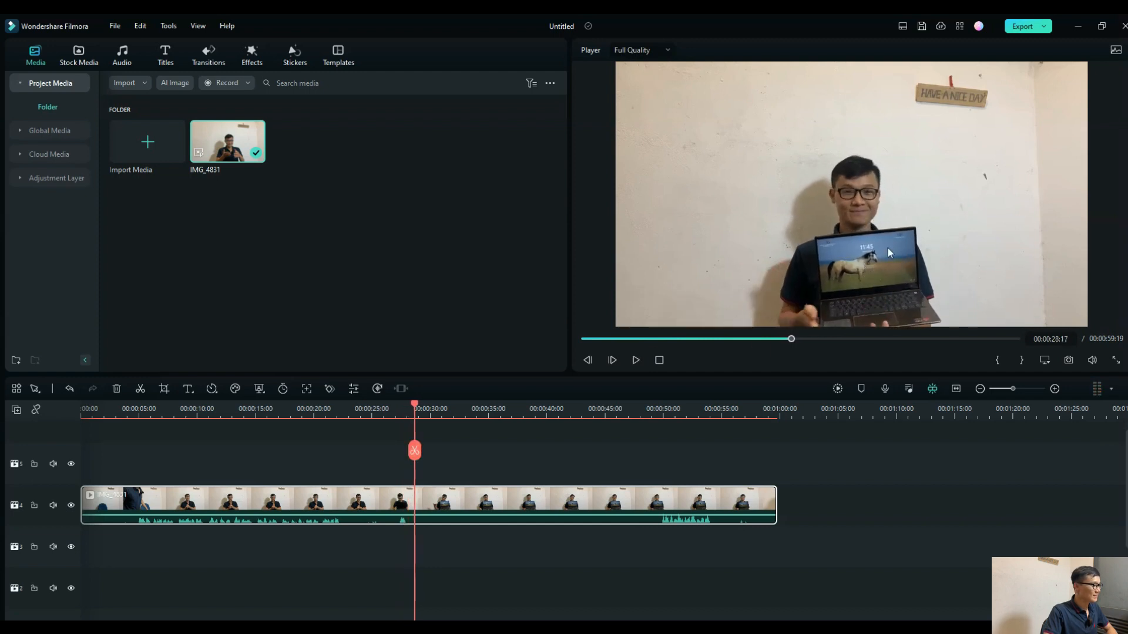
pyautogui.moveTo(411, 404)
pyautogui.mouseDown()
pyautogui.moveTo(606, 403)
pyautogui.moveTo(388, 414)
pyautogui.moveTo(409, 421)
pyautogui.mouseUp()
pyautogui.click(635, 360)
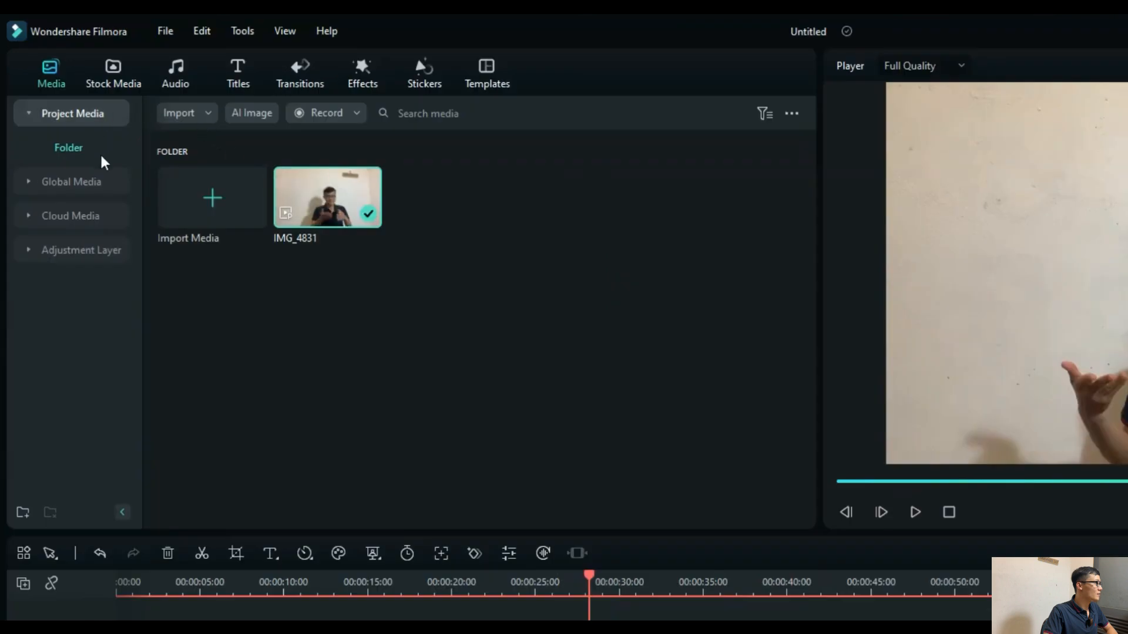
# Add the Green solid color from the Filmstock stock media to track 5 at about 28 seconds, above IMG_4831
pyautogui.click(112, 81)
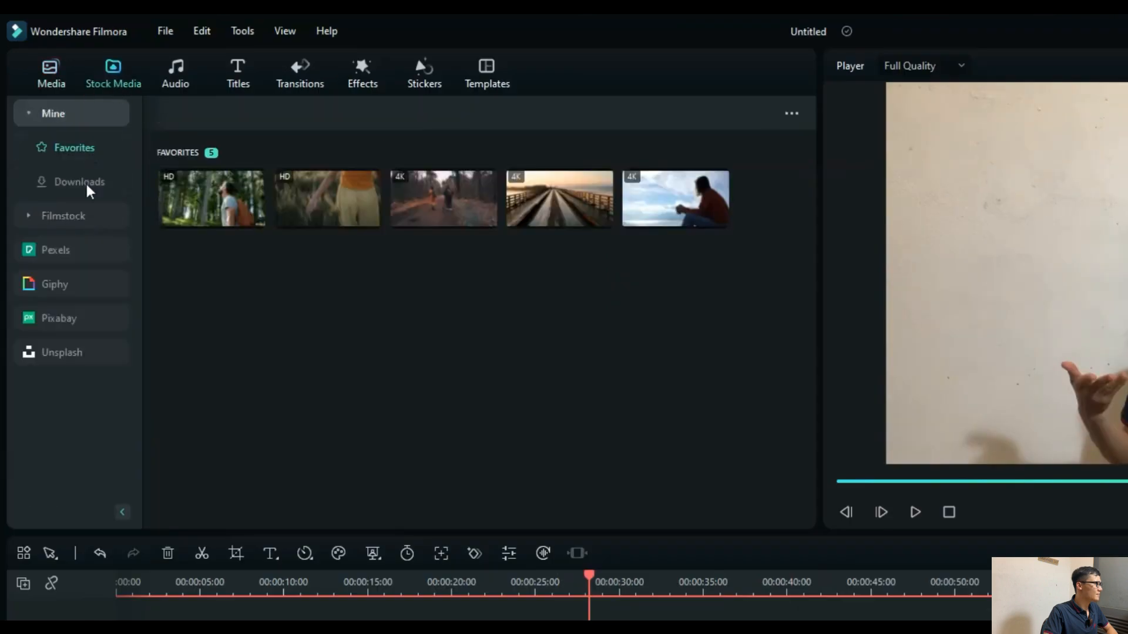
pyautogui.click(82, 217)
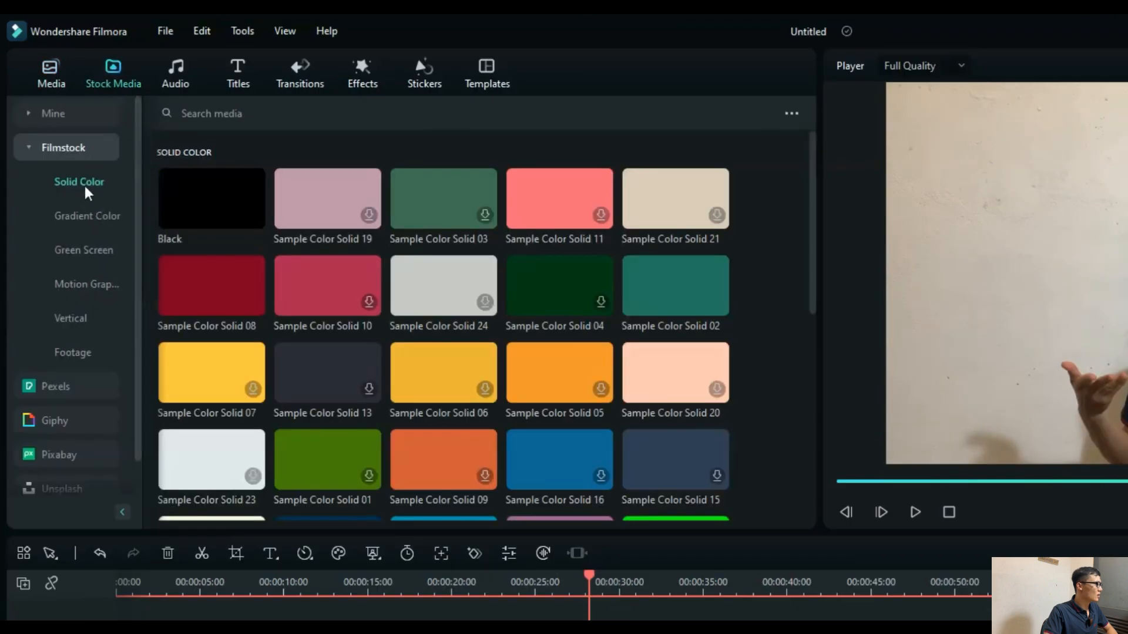
pyautogui.scroll(-4, 464, 301)
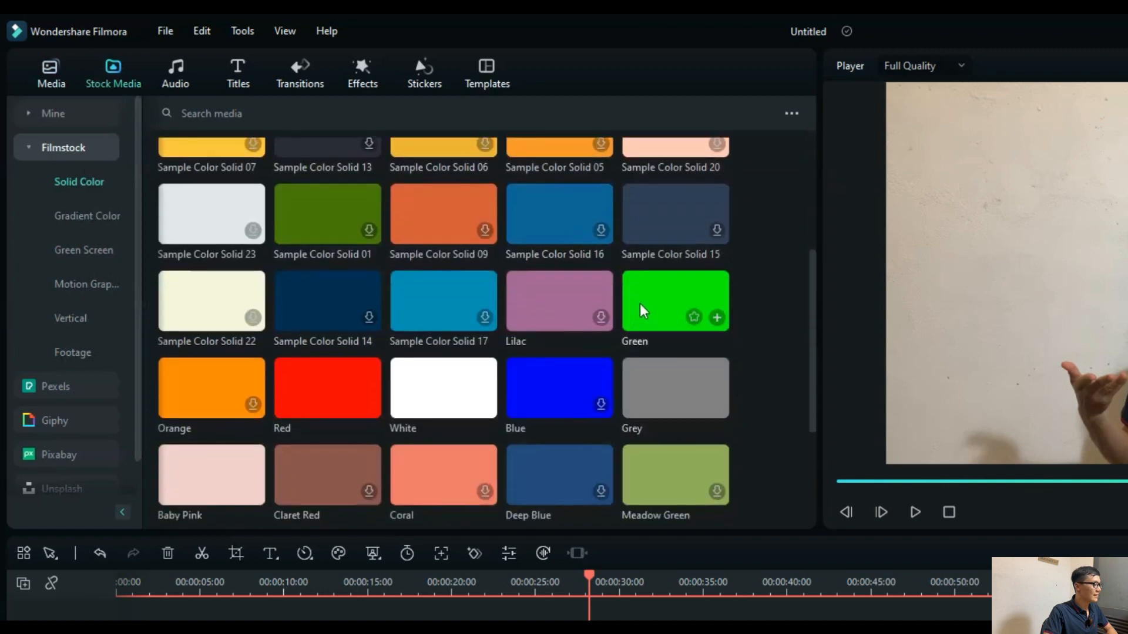
pyautogui.moveTo(667, 309); pyautogui.dragTo(605, 633)
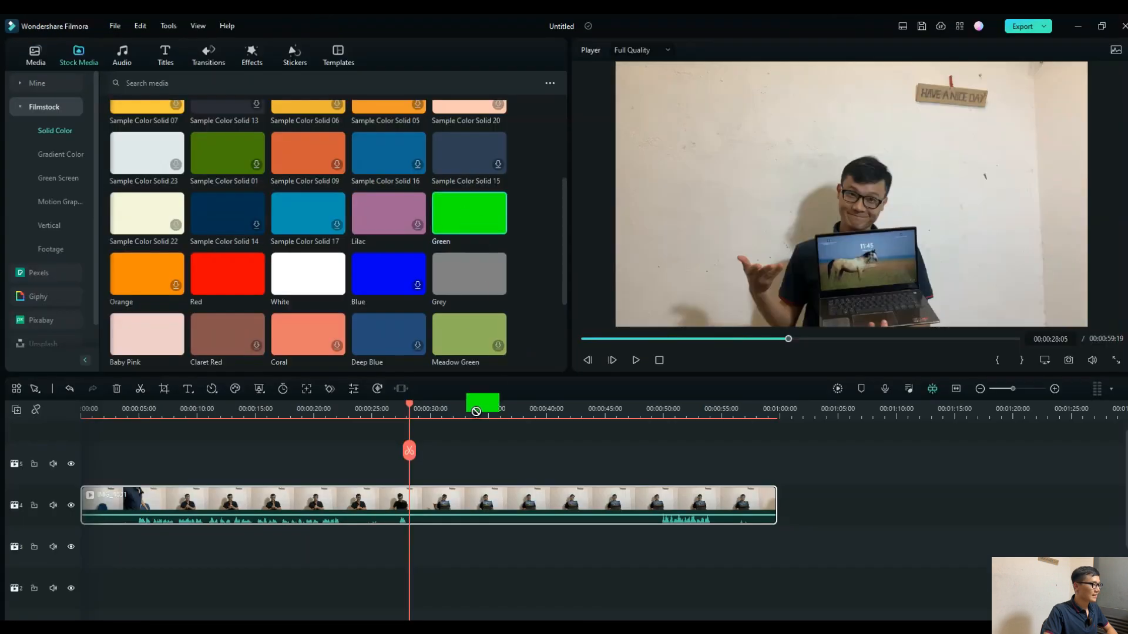
pyautogui.moveTo(420, 470); pyautogui.dragTo(421, 471)
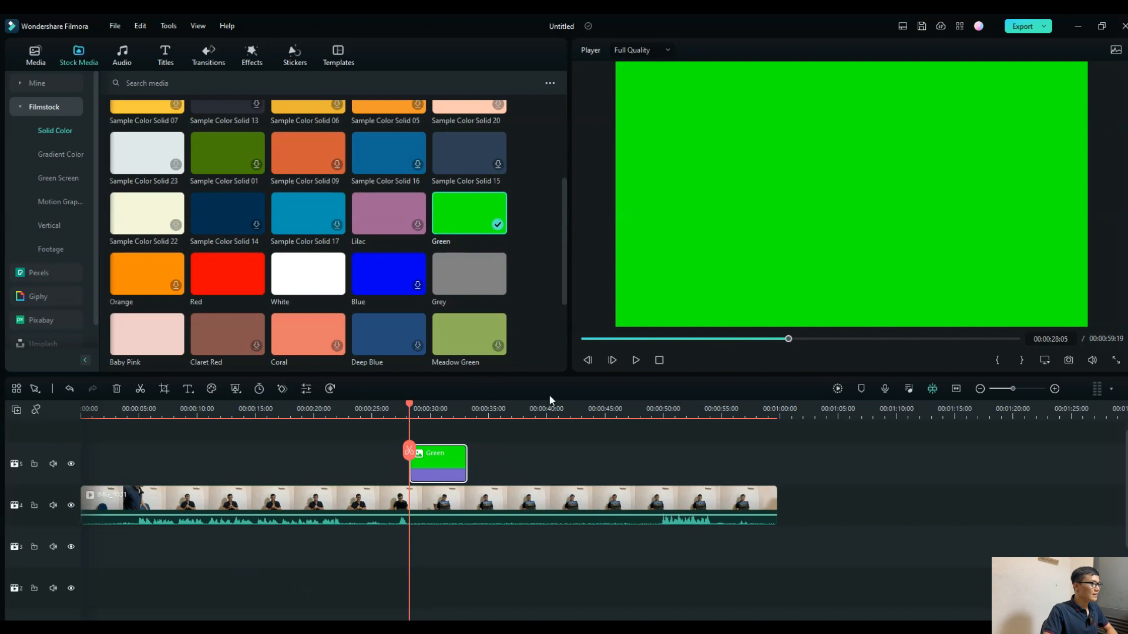
# Lock track 4, shrink and tilt the green clip to cover the laptop screen, and briefly play back the result
pyautogui.click(627, 230)
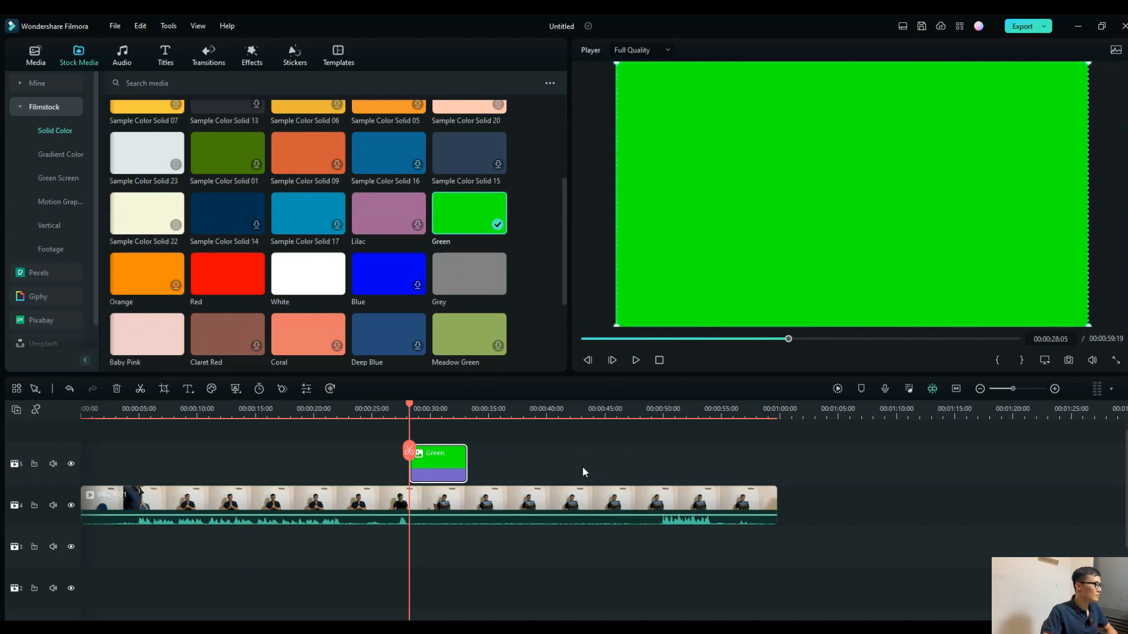
pyautogui.click(35, 508)
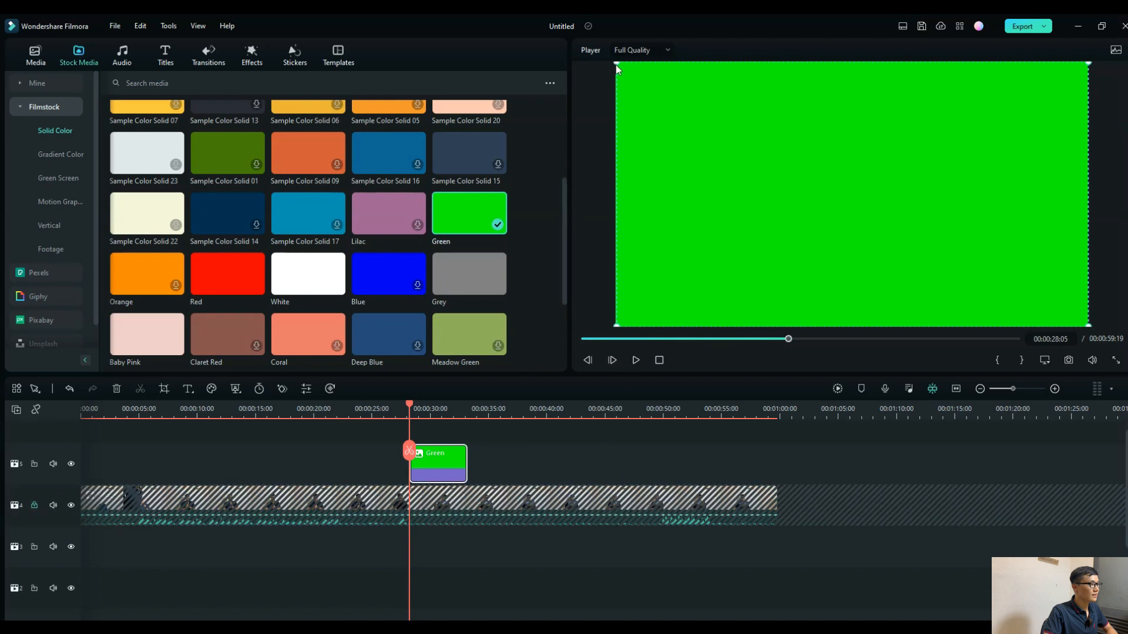
pyautogui.moveTo(617, 62); pyautogui.dragTo(868, 261)
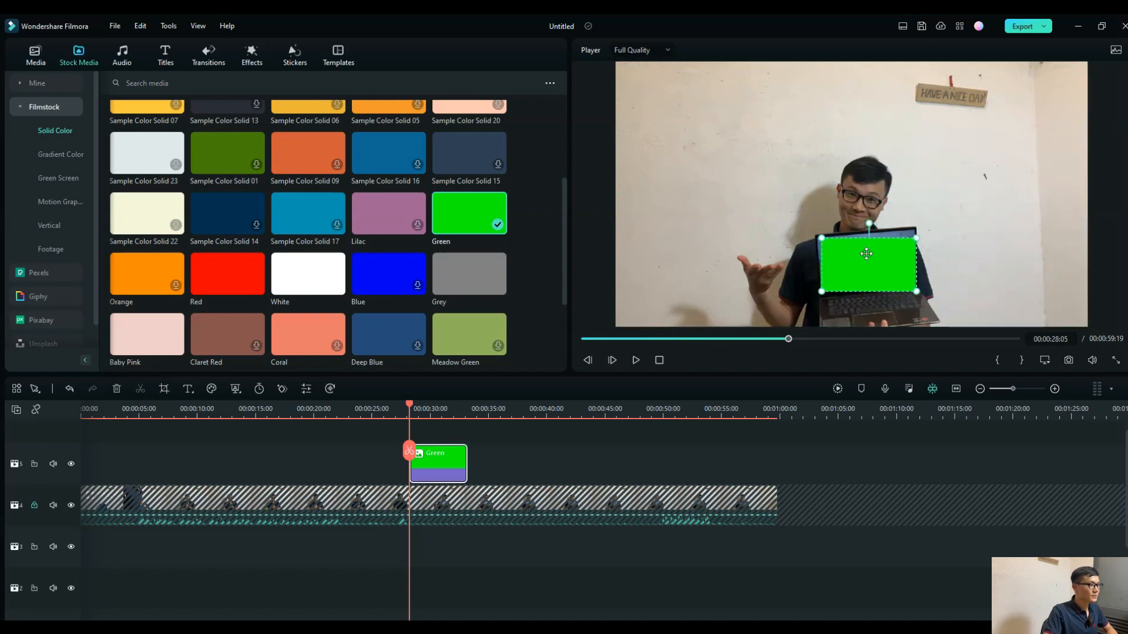
pyautogui.moveTo(867, 222); pyautogui.dragTo(862, 216)
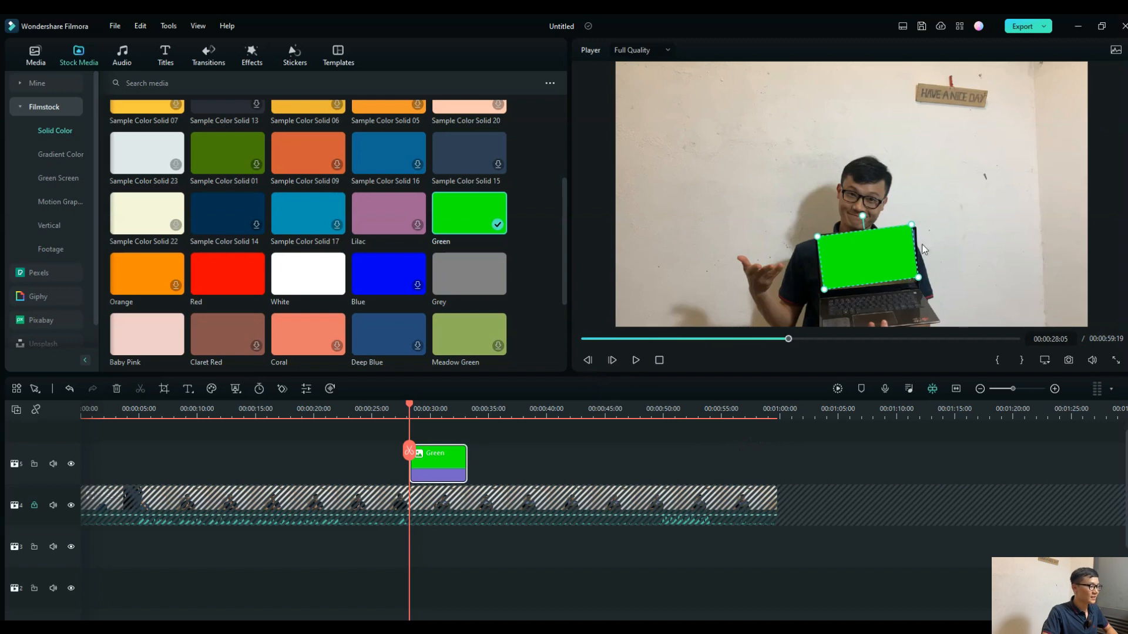
pyautogui.click(636, 360)
pyautogui.click(893, 277)
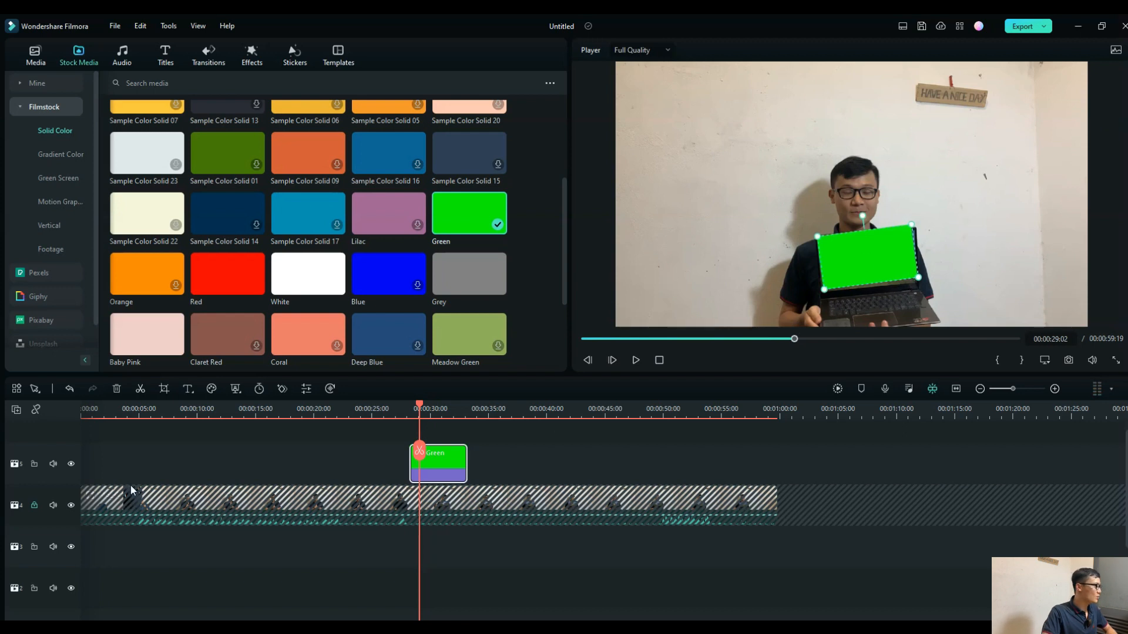
# Unlock track 4 and delete the green clip and IMG_4831 from the timeline
pyautogui.click(34, 506)
pyautogui.moveTo(828, 438); pyautogui.dragTo(415, 555)
pyautogui.press('Delete')
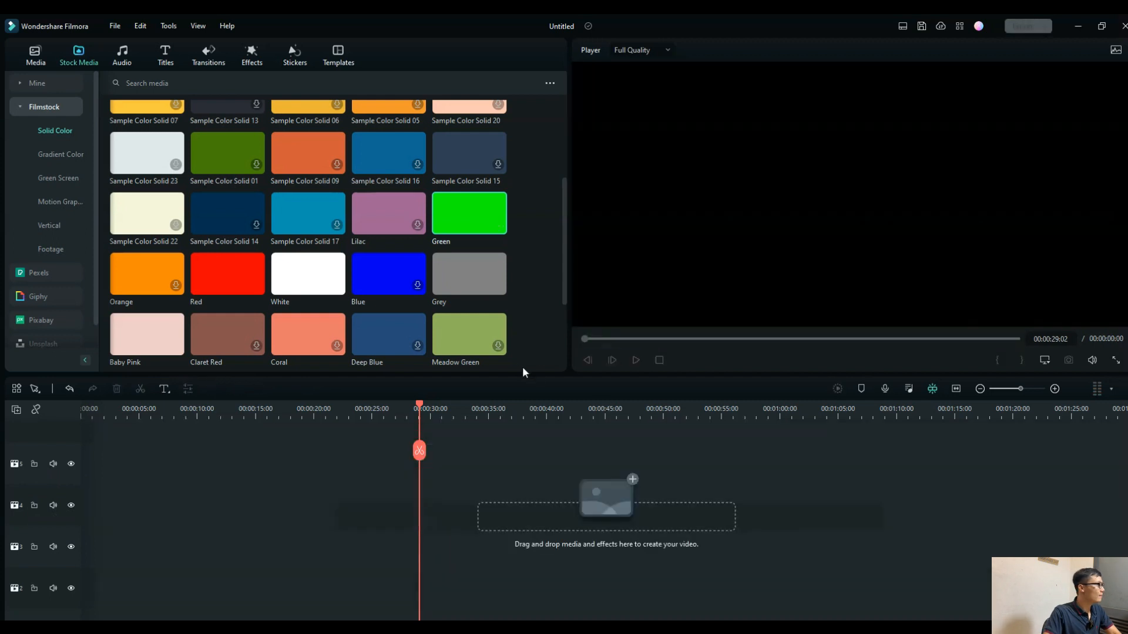
# Import the video scrolling text-1 from the GREENSCREEN folder, place it at the start of track 4, and move the playhead to 00:00:24:21
pyautogui.click(37, 53)
pyautogui.click(154, 130)
pyautogui.click(297, 132)
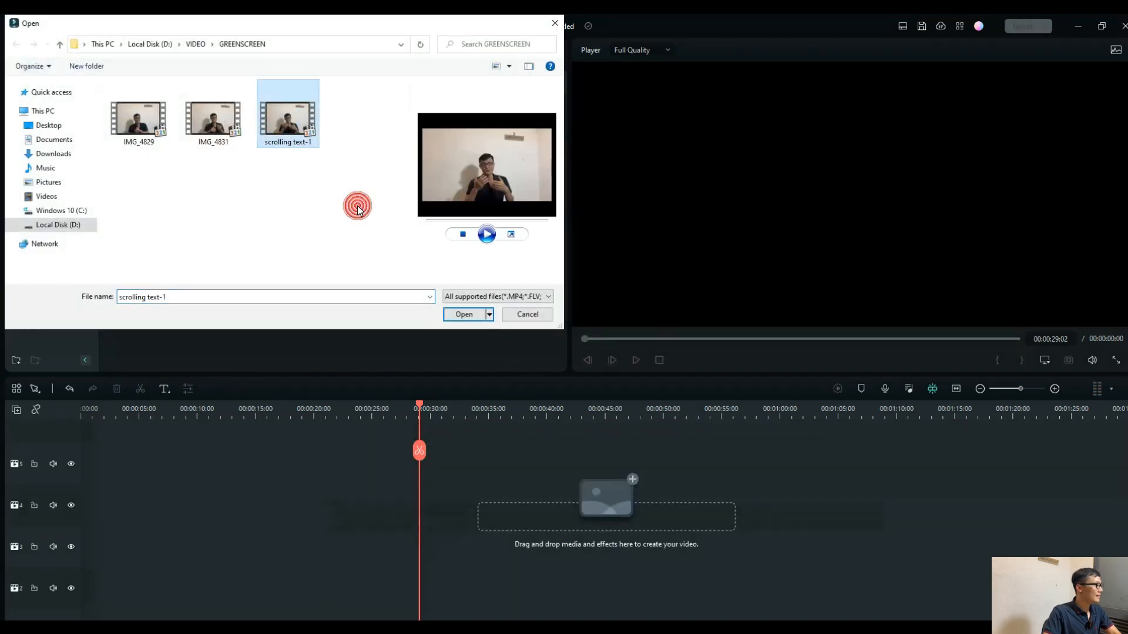
pyautogui.doubleClick(288, 120)
pyautogui.moveTo(308, 147); pyautogui.dragTo(383, 268)
pyautogui.moveTo(206, 157); pyautogui.dragTo(48, 510)
pyautogui.moveTo(418, 407); pyautogui.dragTo(370, 410)
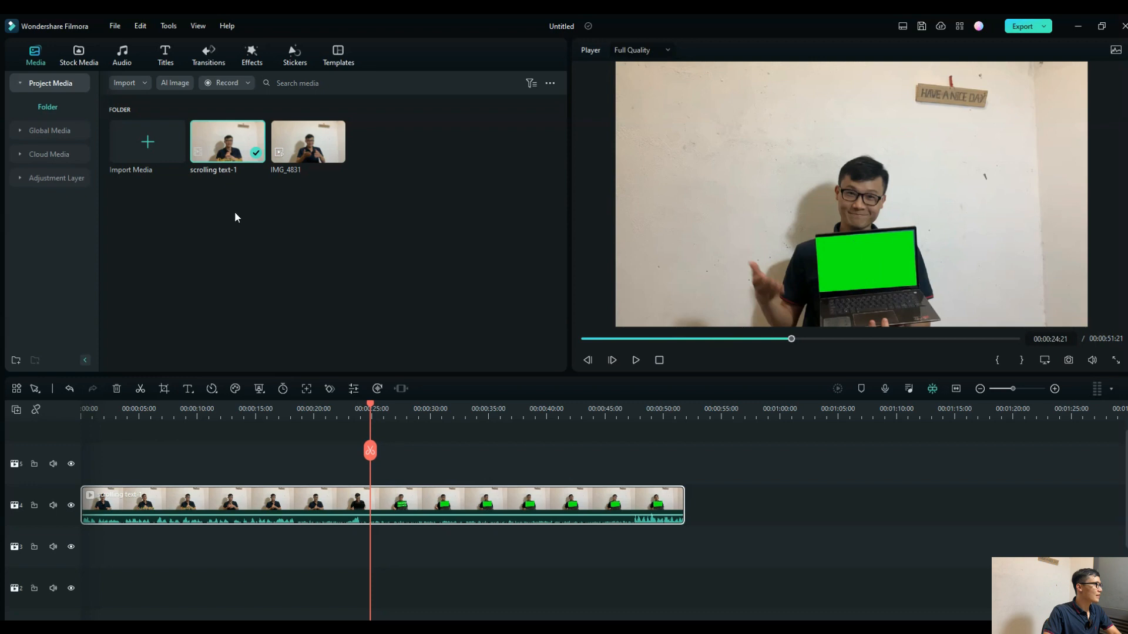
# Place the favorite stock clip of two people walking in the forest on track 3 at the playhead and preview it
pyautogui.click(78, 54)
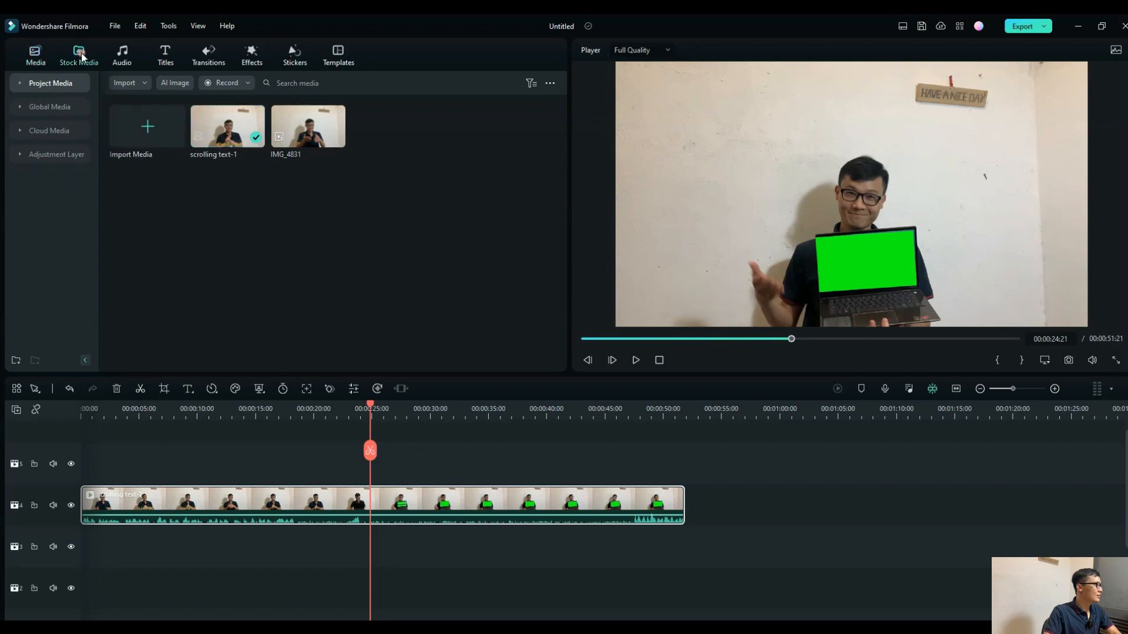
pyautogui.click(45, 86)
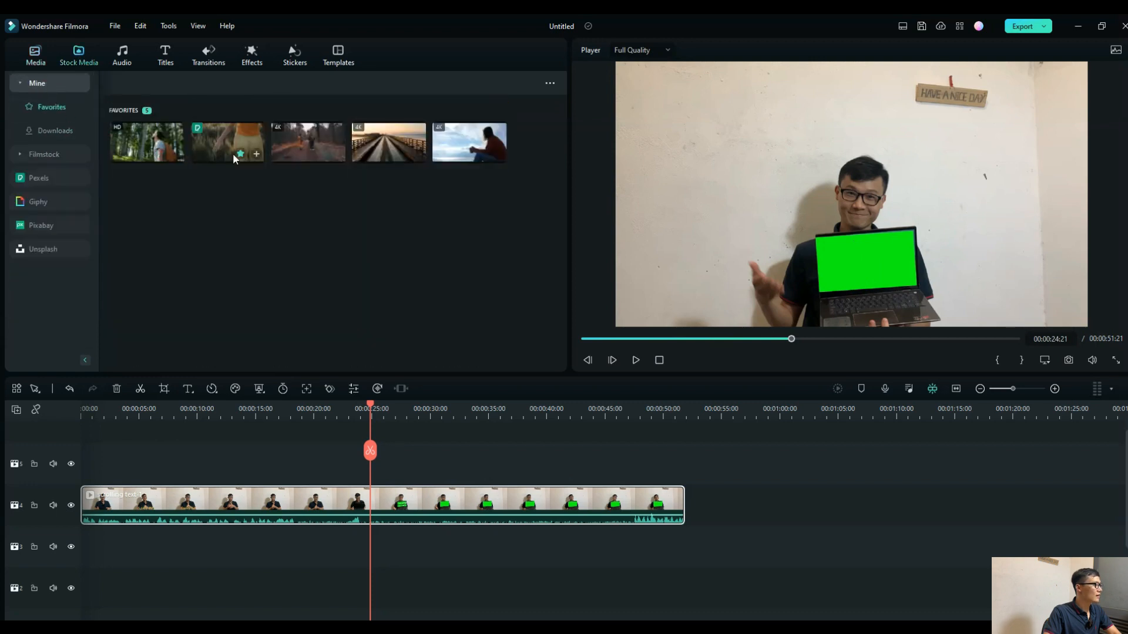
pyautogui.moveTo(308, 147); pyautogui.dragTo(403, 555)
pyautogui.click(635, 360)
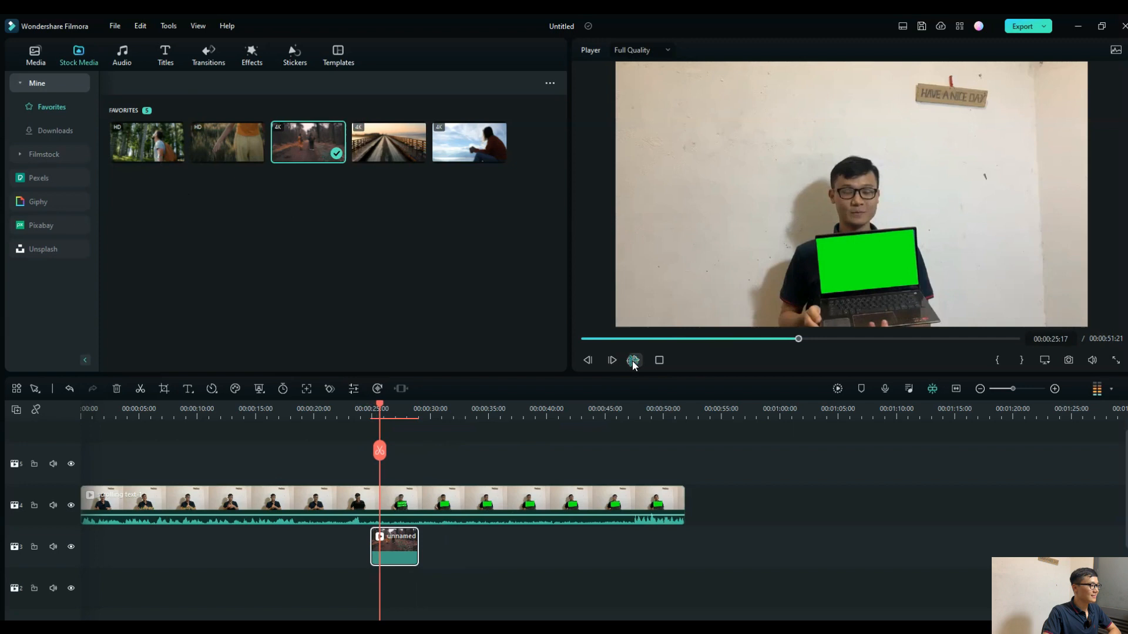
# Return the playhead to 00:00:24:23 and enable Chroma Key on the scrolling text-1 clip
pyautogui.moveTo(380, 405); pyautogui.dragTo(371, 406)
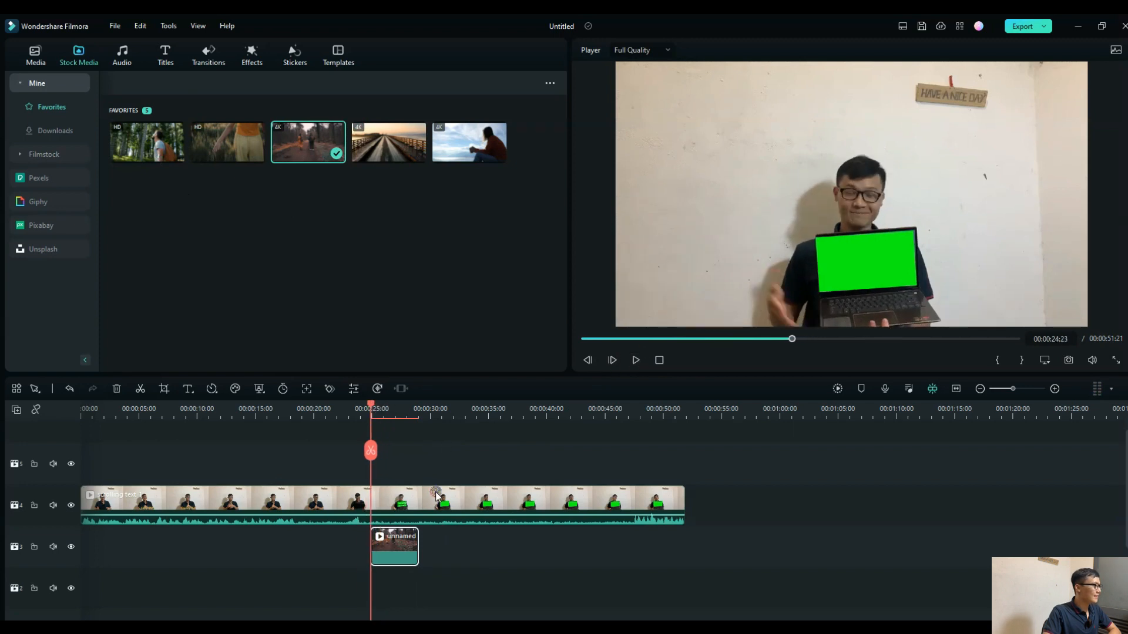
pyautogui.doubleClick(454, 507)
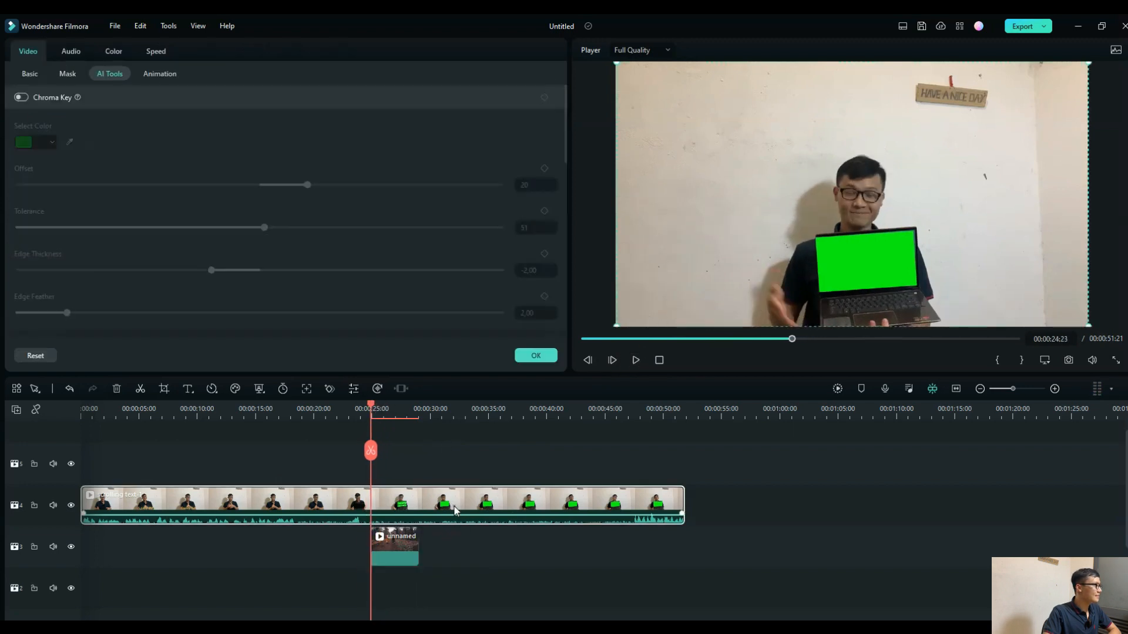
pyautogui.click(21, 98)
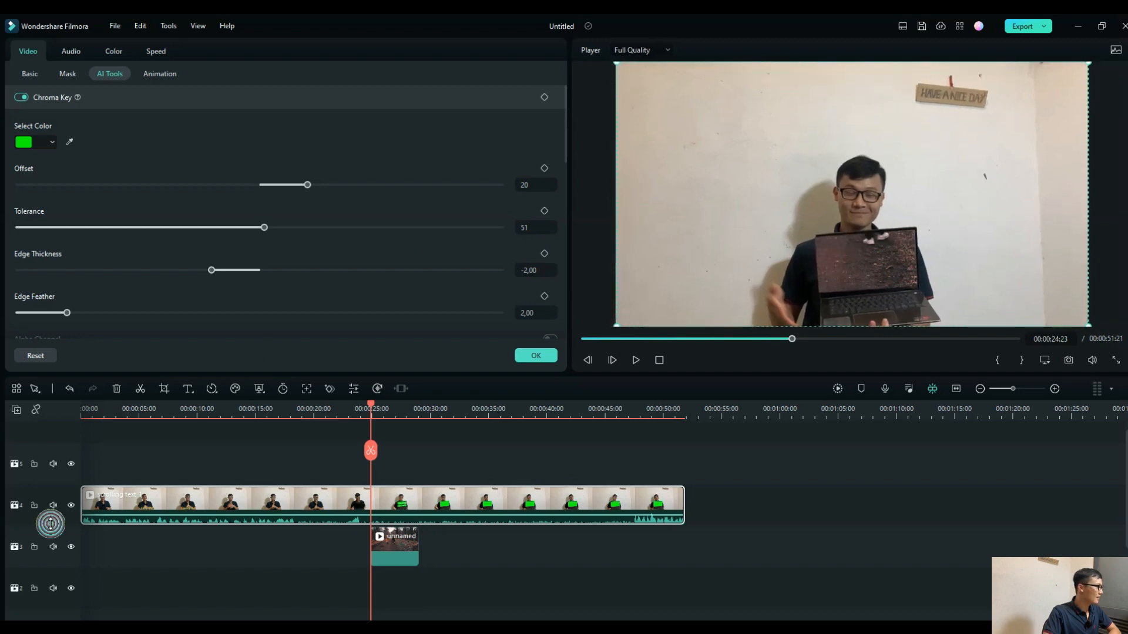
# Lock track 4, then shrink and reposition the forest clip on track 3 so it fills the laptop screen
pyautogui.click(34, 505)
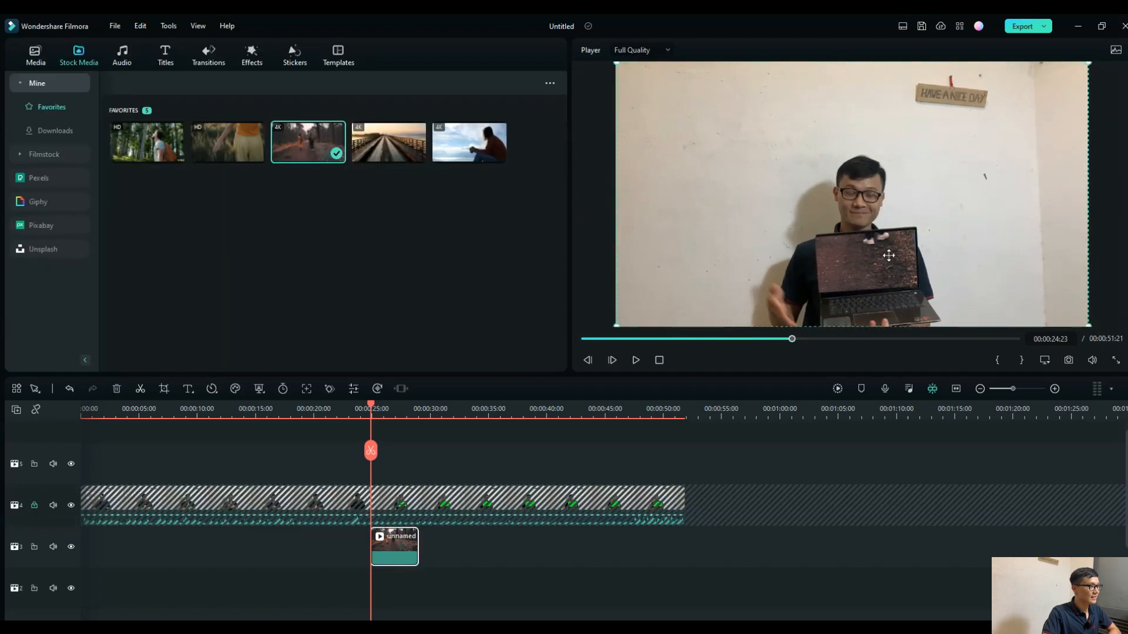
pyautogui.moveTo(616, 63); pyautogui.dragTo(890, 227)
pyautogui.moveTo(970, 288); pyautogui.dragTo(844, 281)
pyautogui.moveTo(785, 220)
pyautogui.mouseDown()
pyautogui.moveTo(747, 213)
pyautogui.moveTo(780, 217)
pyautogui.mouseUp()
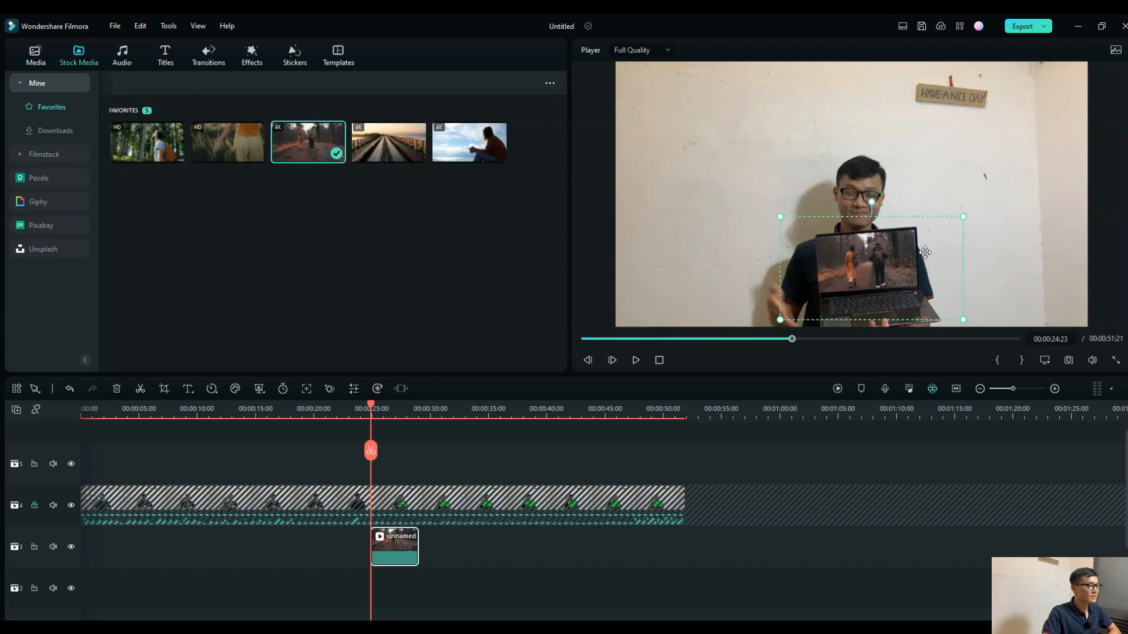
pyautogui.moveTo(962, 218); pyautogui.dragTo(911, 272)
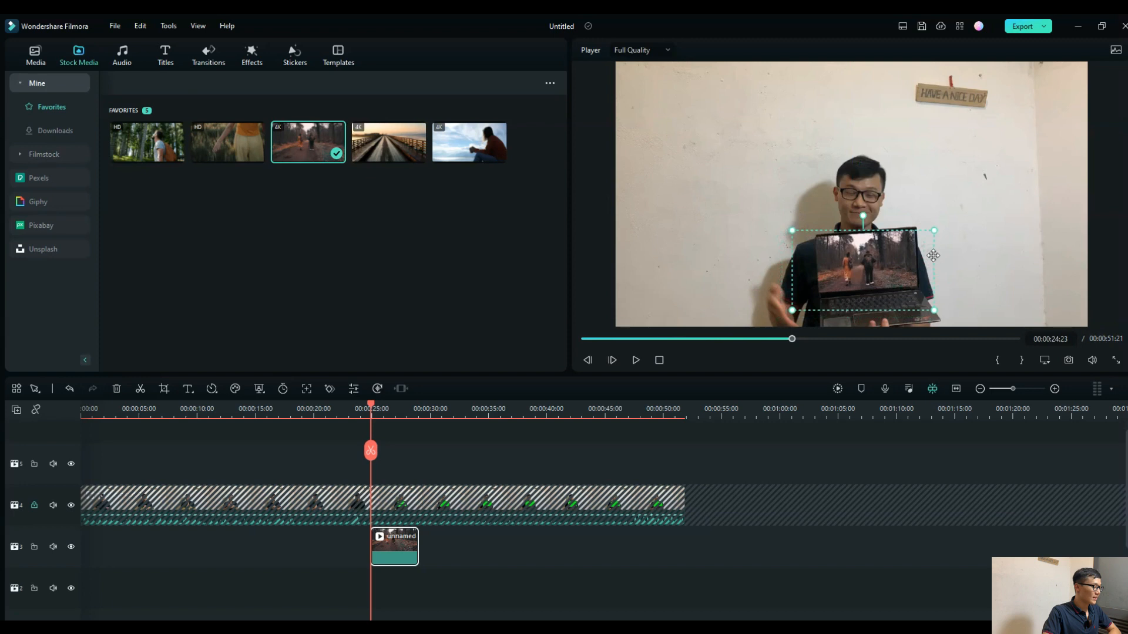